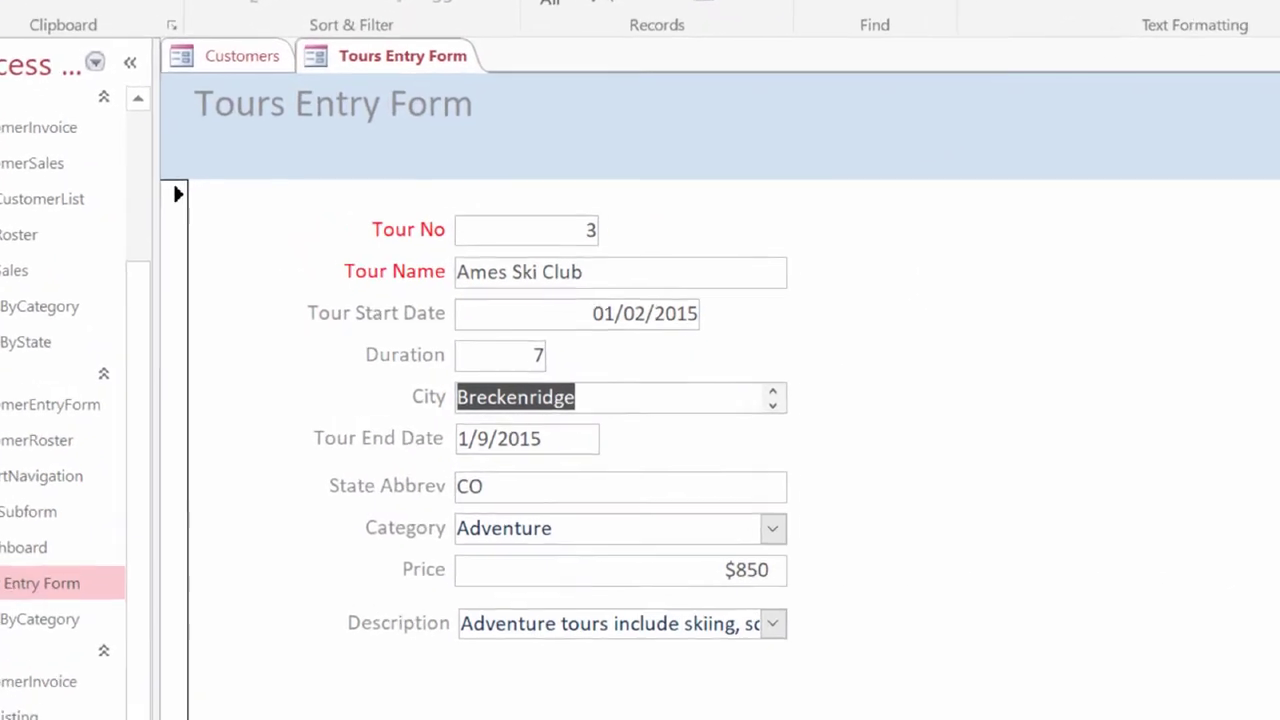
Step: Tab through the fields into record 4, Boy Scout Jamboree, where Tour End Date follows Description
key(Tab)
key(Tab)
key(Tab)
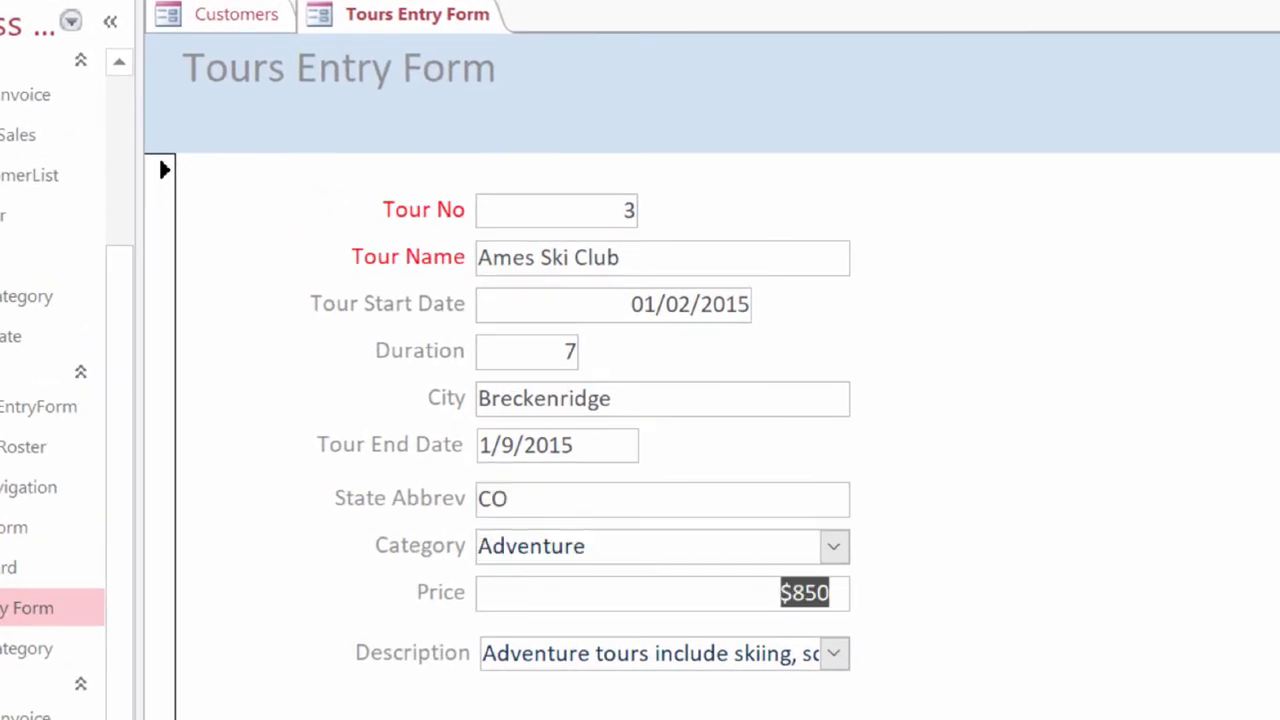
key(Tab)
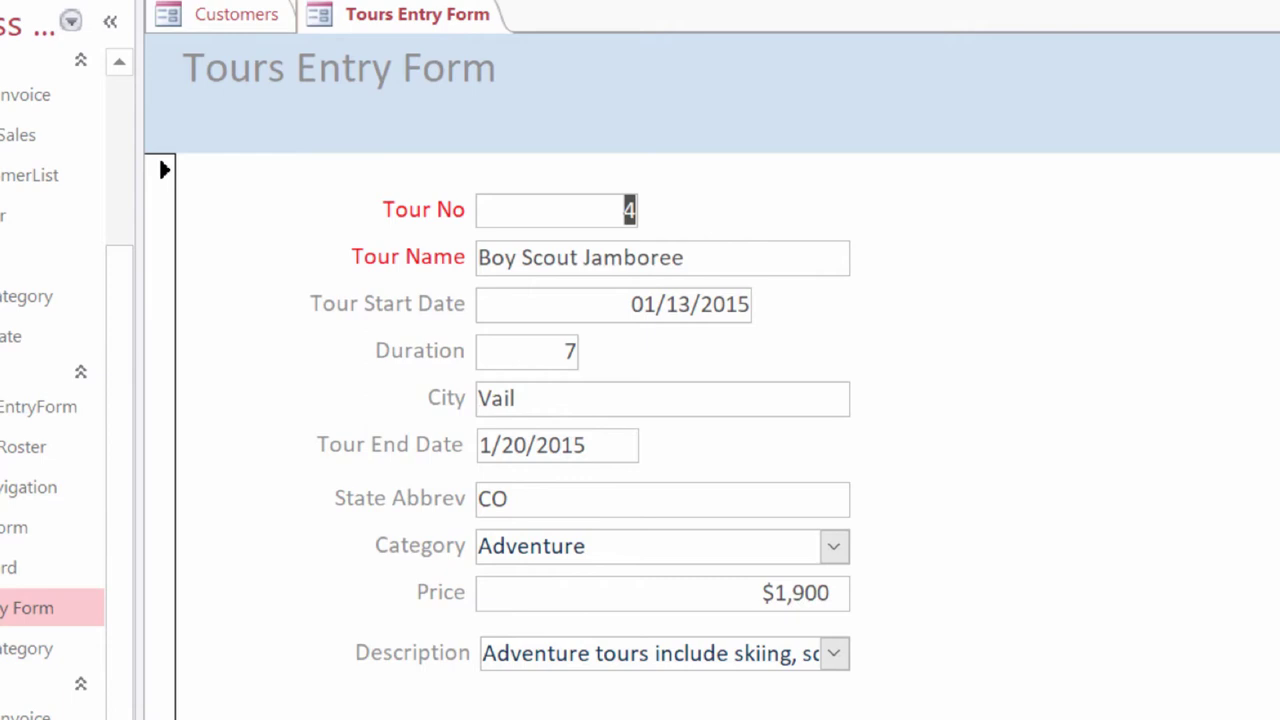
key(Tab)
key(Tab)
key(Tab)
key(Tab)
key(Tab)
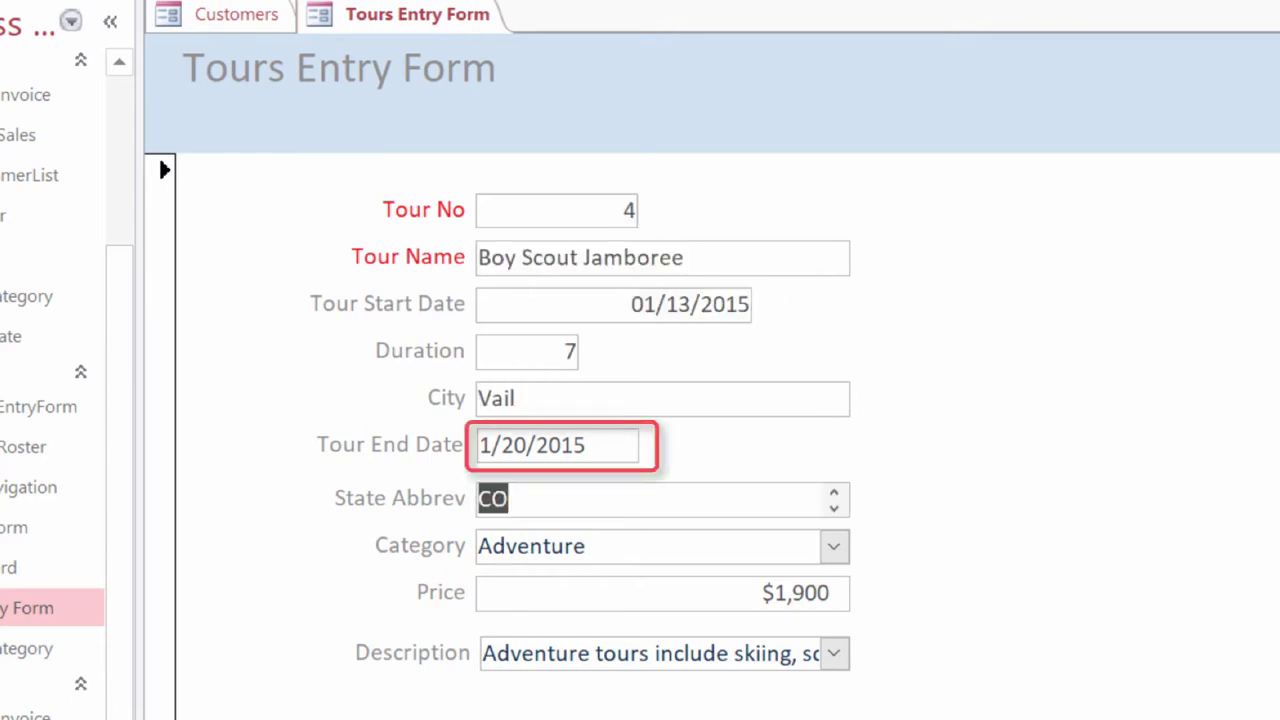
key(Tab)
key(Tab)
key(Tab)
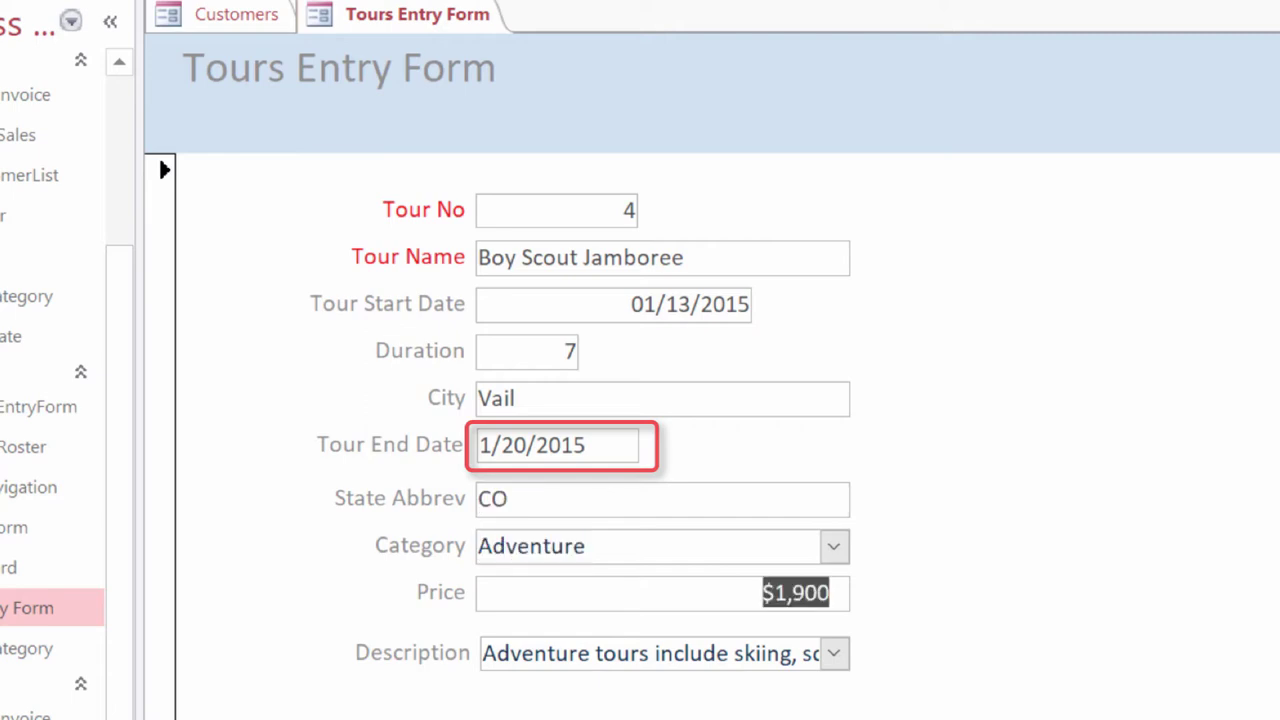
key(Tab)
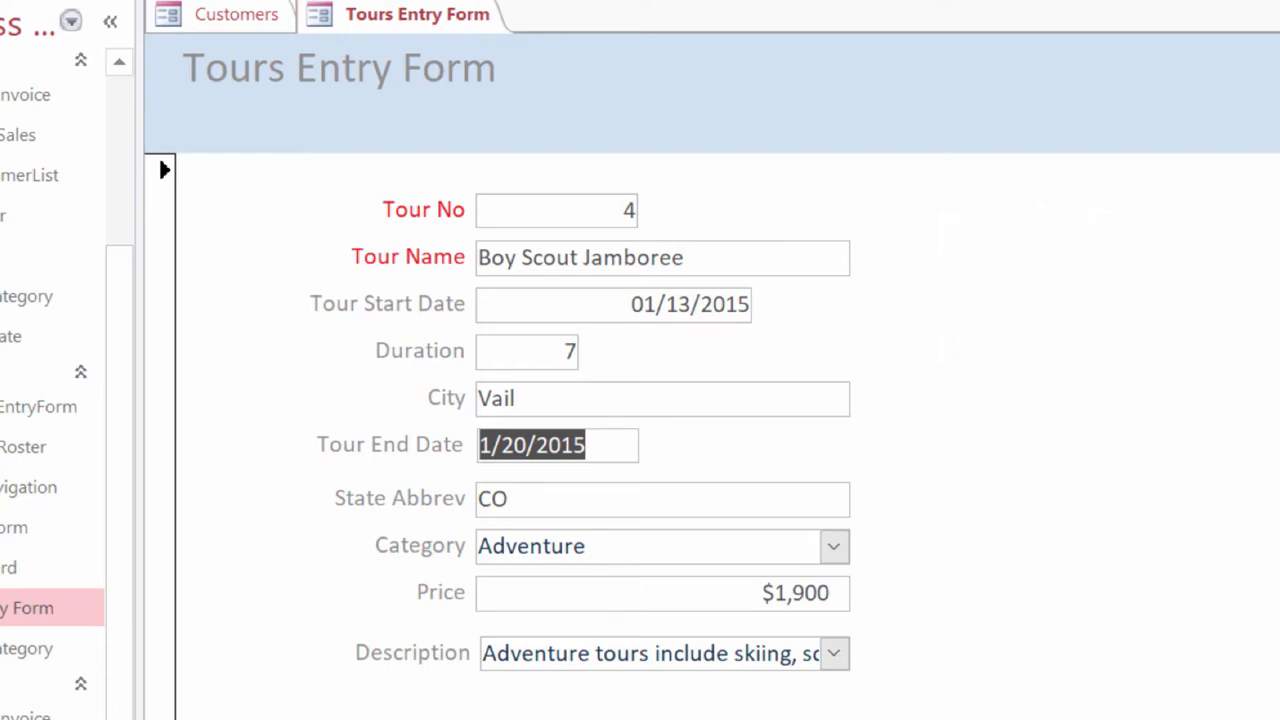
Step: Switch the form to Design View and set the Tour End Date box's Tab Stop to No
right_click(405, 17)
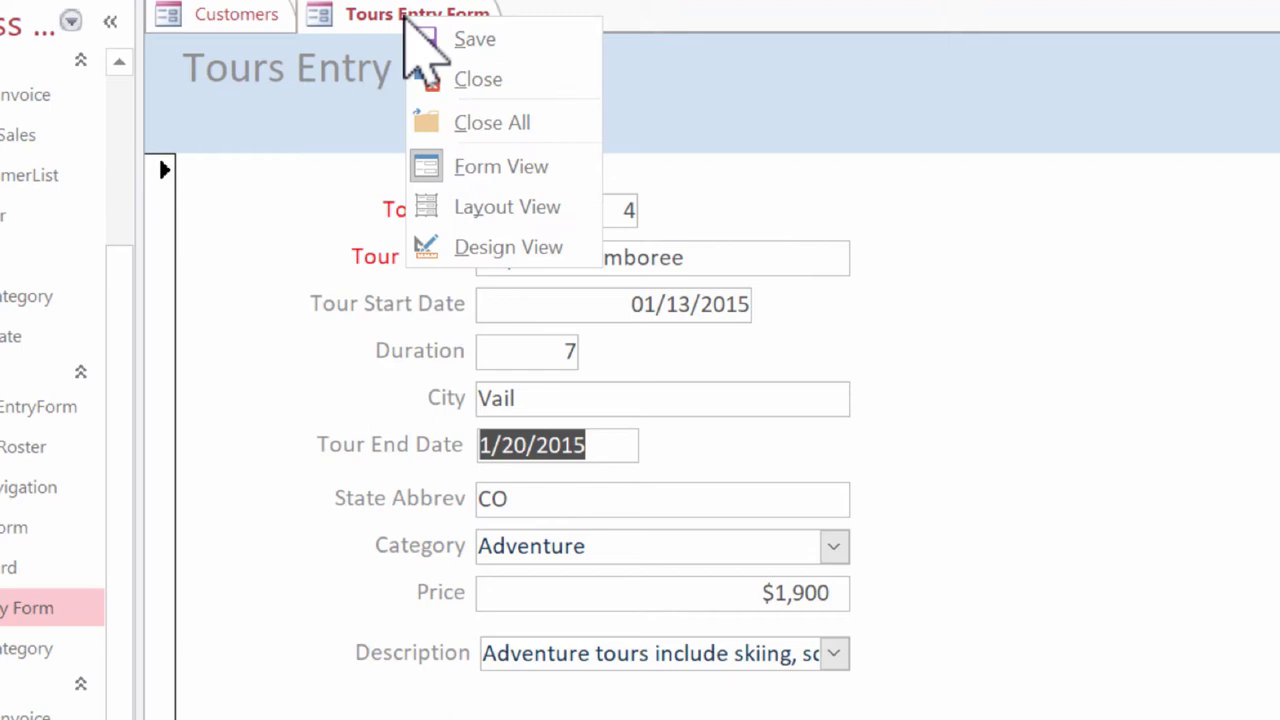
click(506, 247)
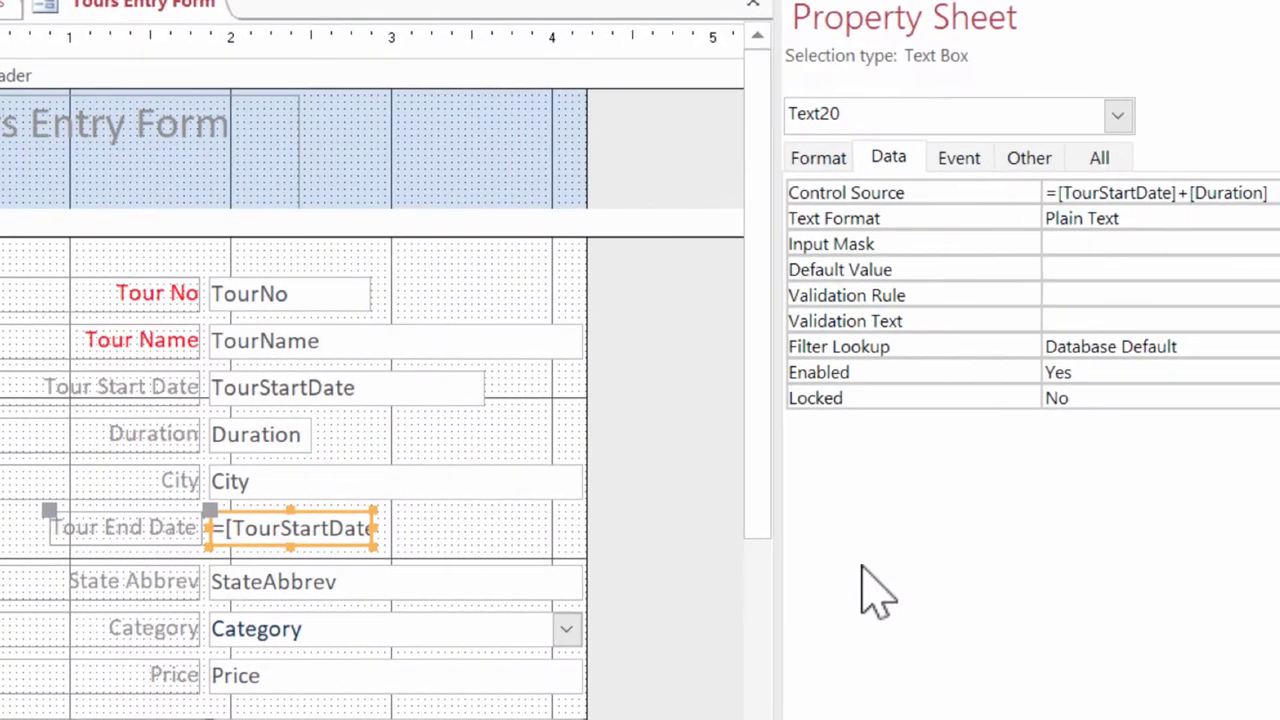
click(1036, 163)
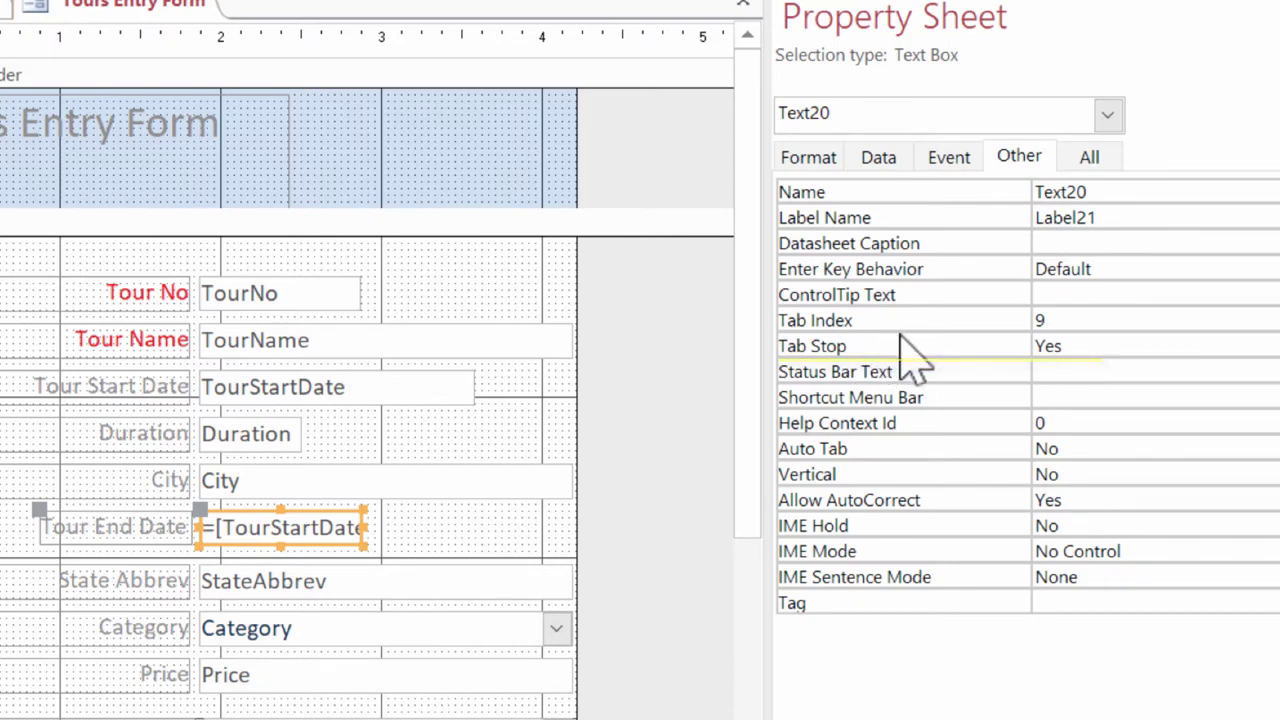
double_click(1122, 346)
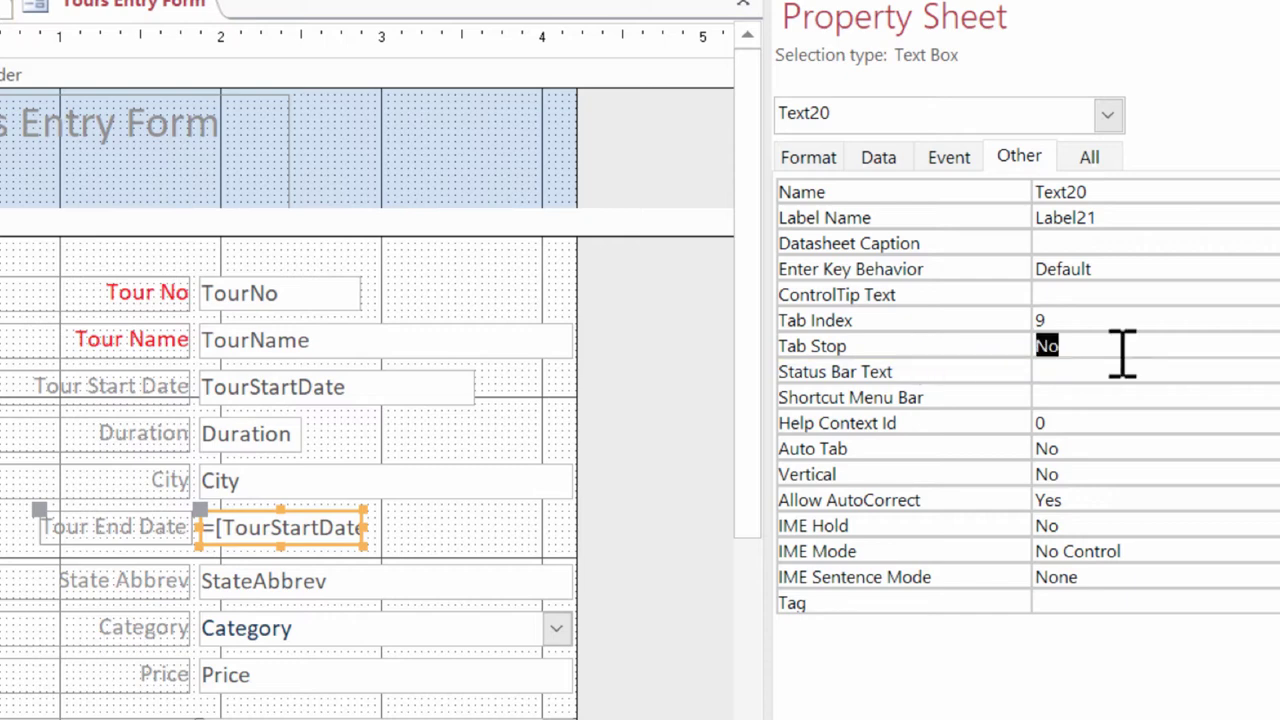
Step: Rename the end-date text box from Text20 to TourEndDate
click(1124, 193)
key(BackSpace)
key(BackSpace)
key(BackSpace)
key(BackSpace)
key(BackSpace)
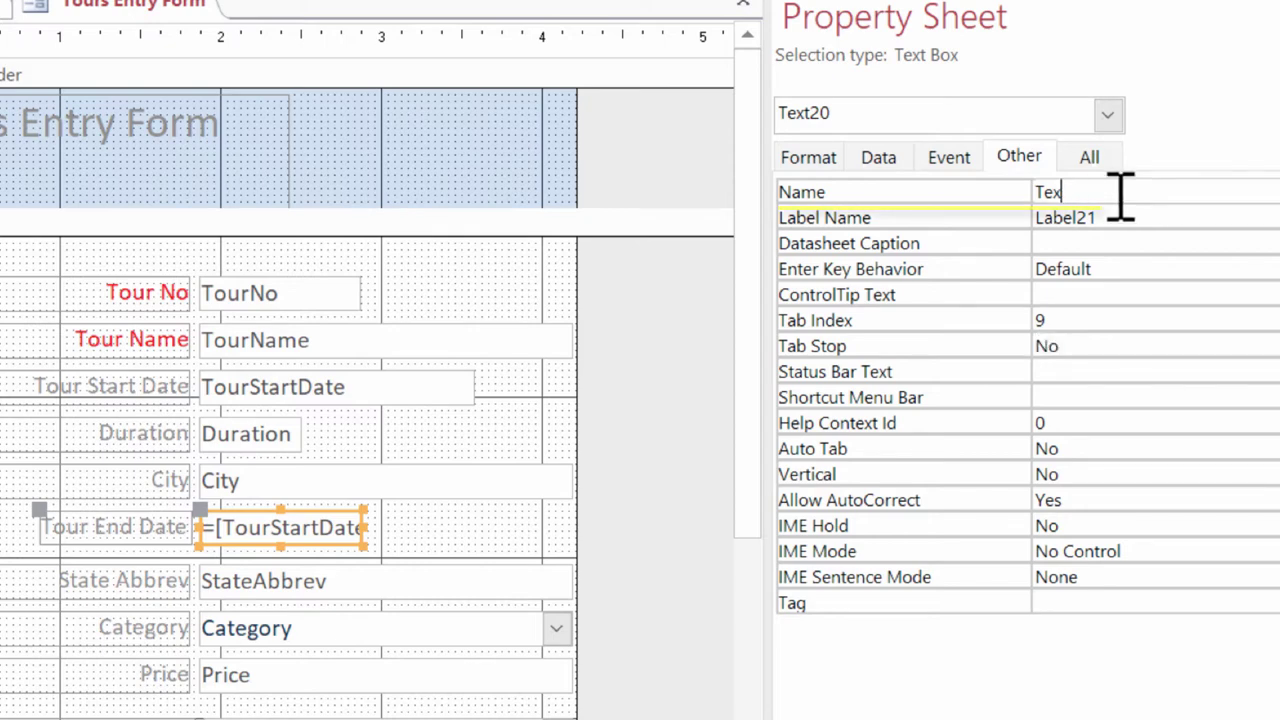
key(BackSpace)
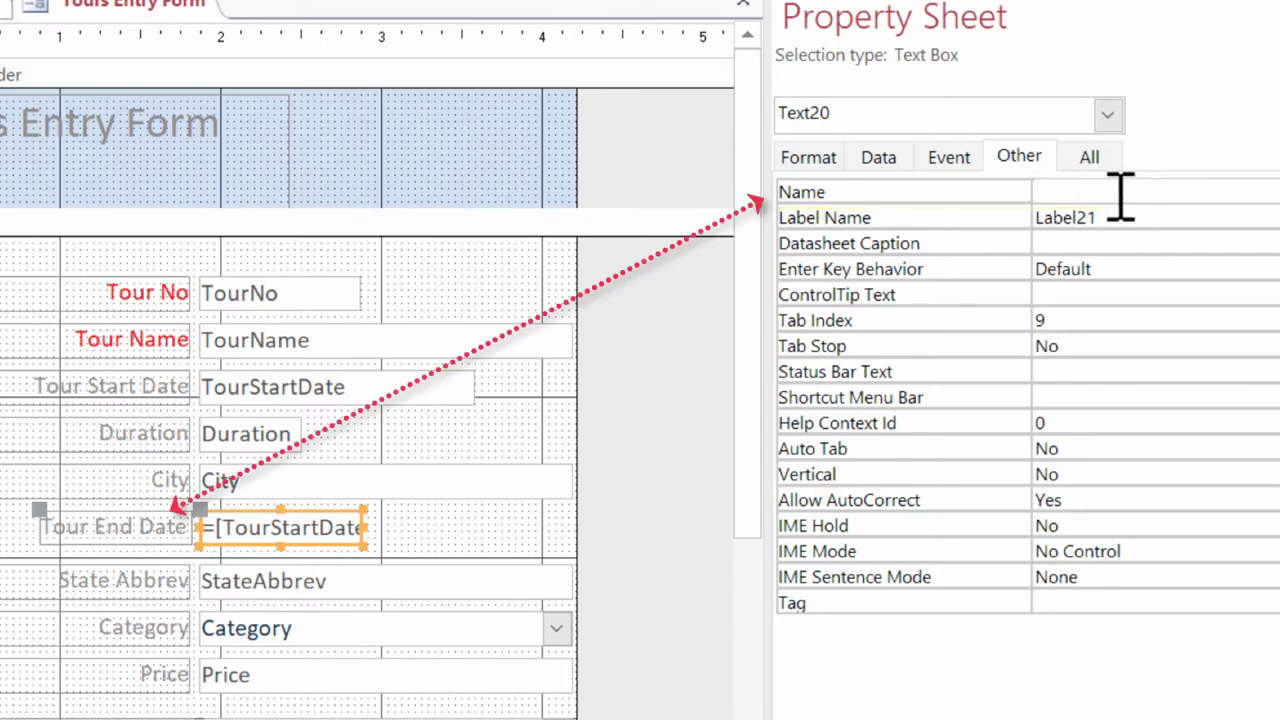
text(TourEndDate)
key(Return)
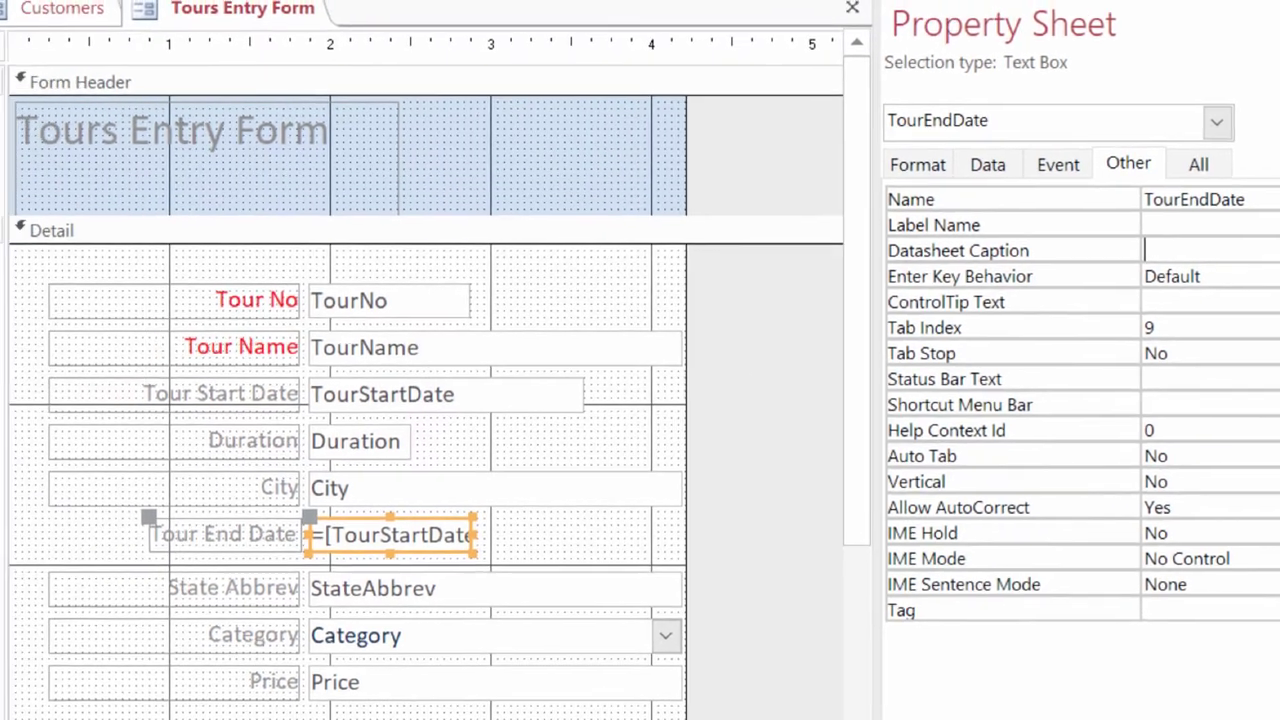
Step: Return to Form View with F5 and tab through records 2–4, confirming Tour End Date is skipped
key(F5)
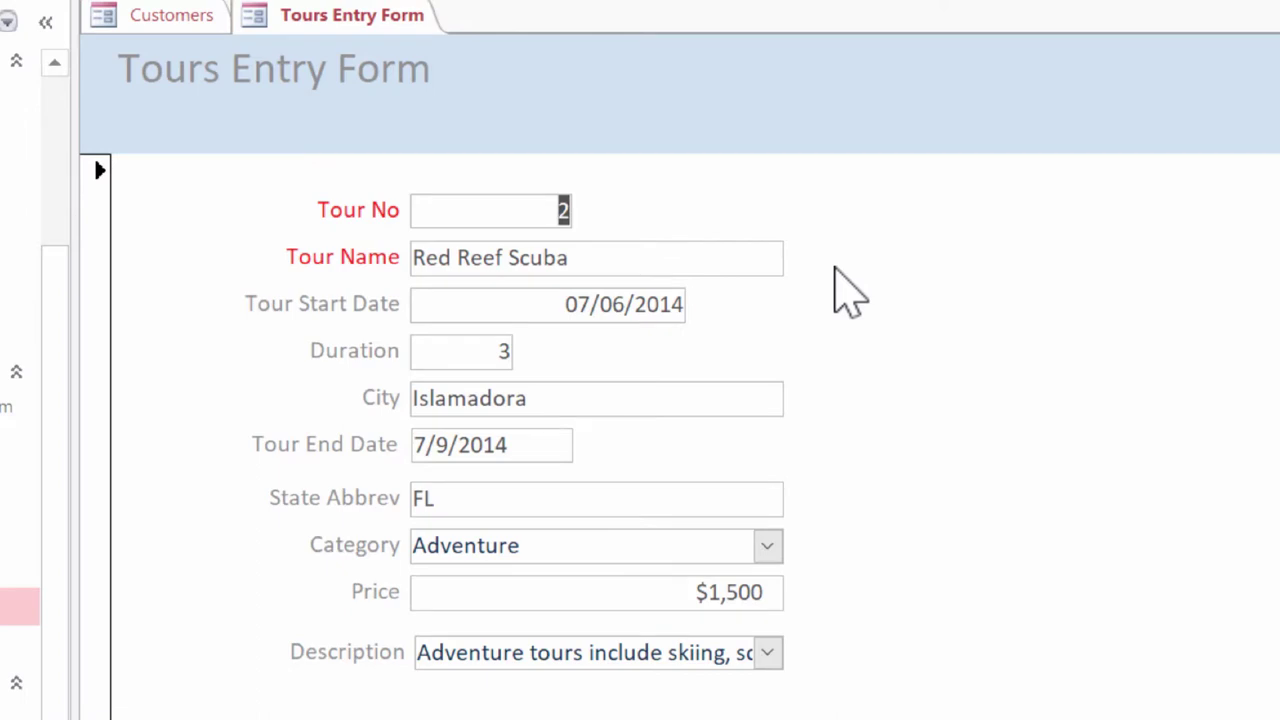
key(Tab)
key(Tab)
key(Tab)
key(Tab)
key(Tab)
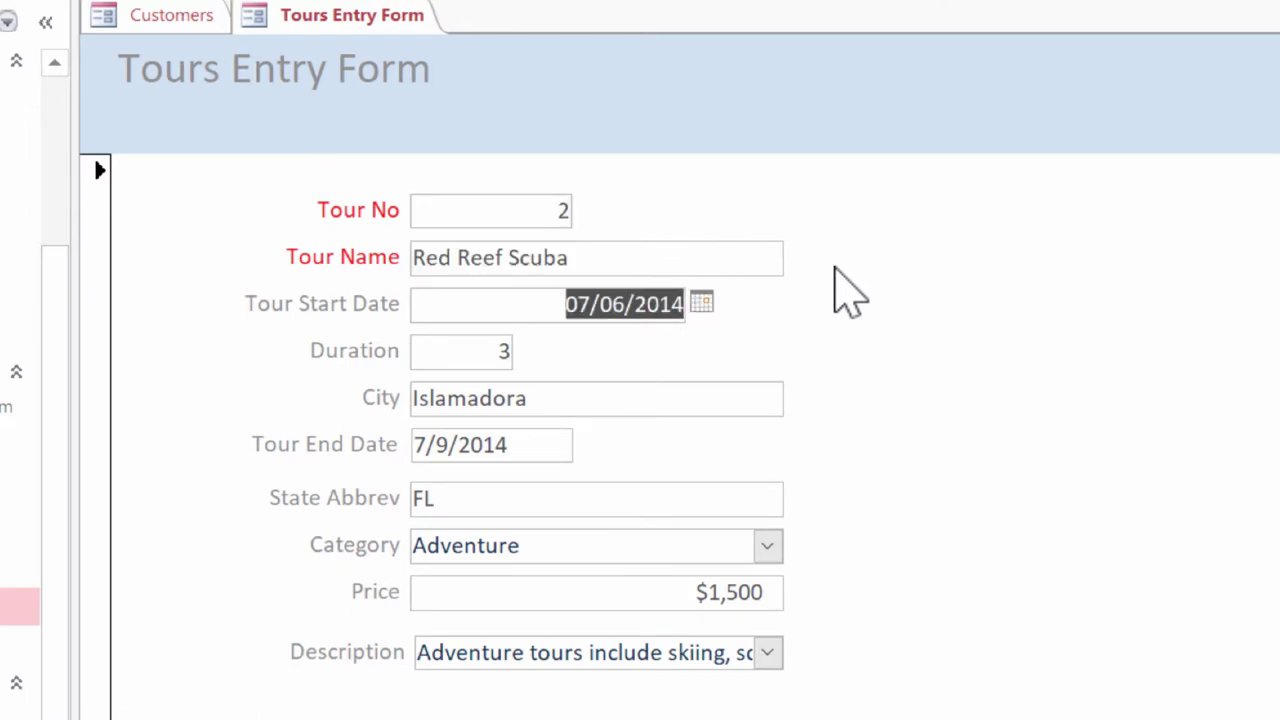
key(Tab)
key(Tab)
key(Tab)
key(Tab)
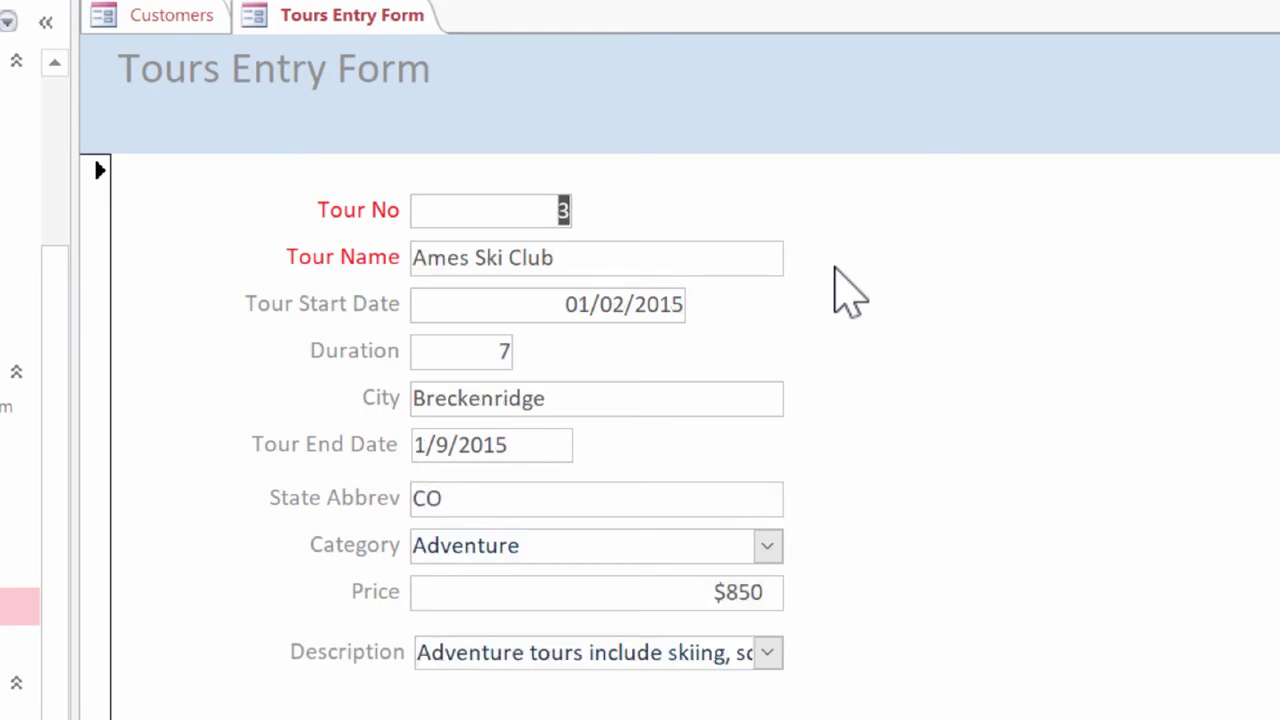
key(Tab)
key(Tab)
key(Tab)
key(Tab)
key(Tab)
key(Tab)
key(Tab)
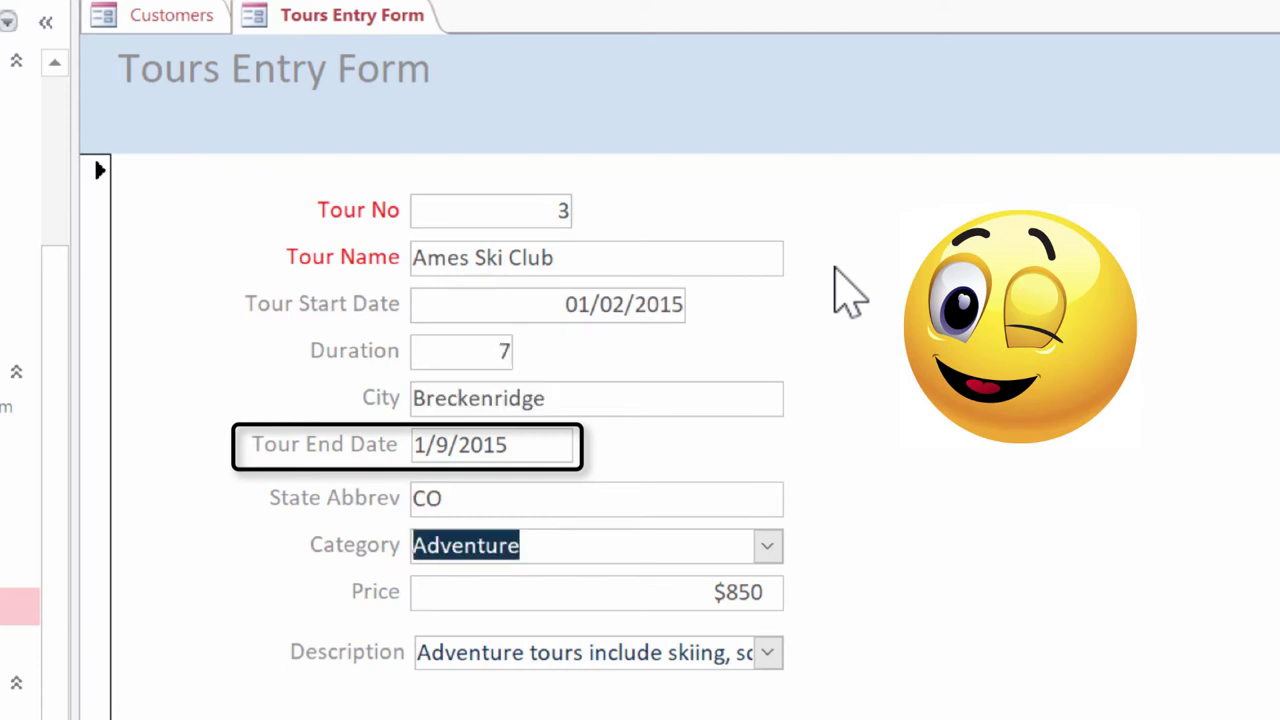
key(Tab)
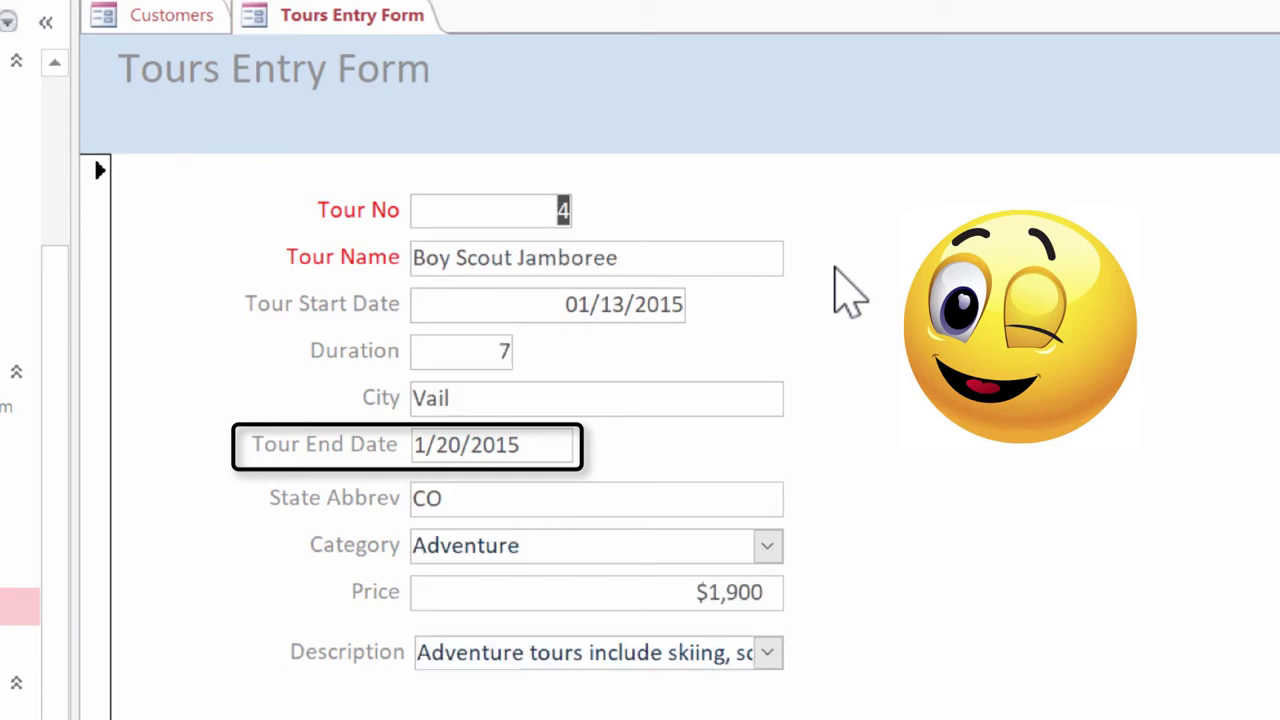
key(Tab)
key(Tab)
key(Tab)
key(Tab)
key(Tab)
key(Tab)
key(Tab)
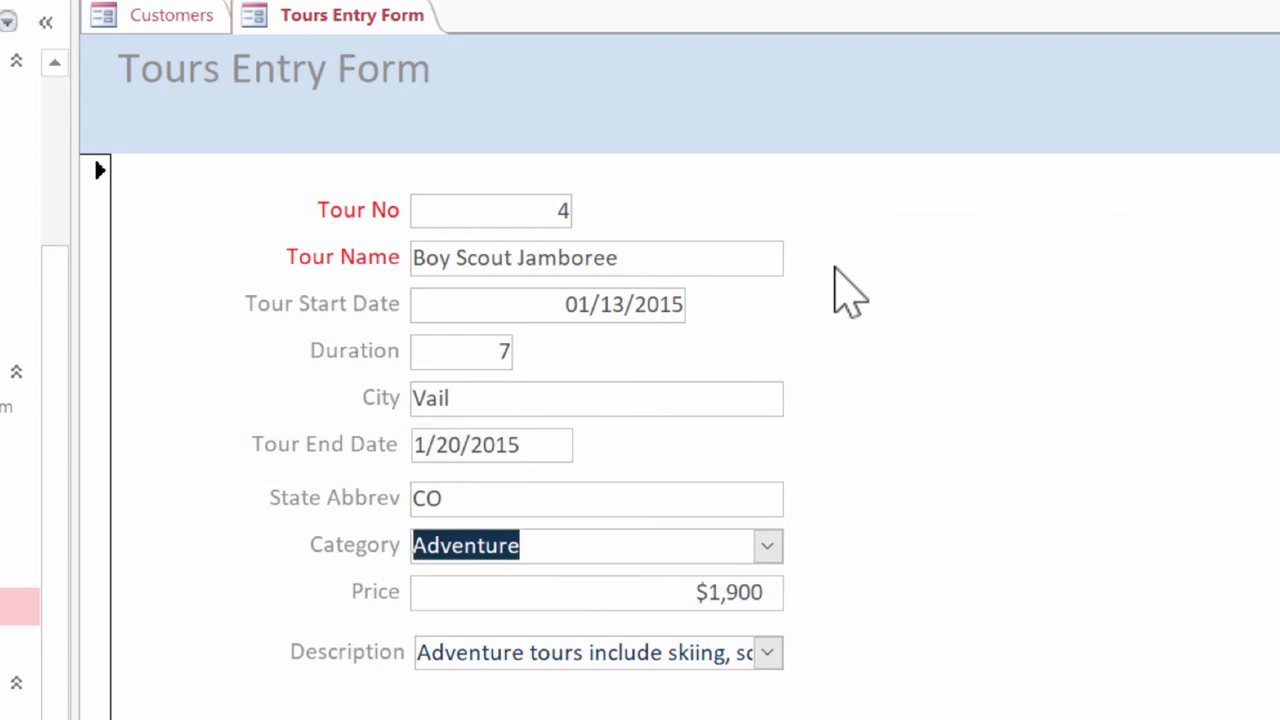
key(Tab)
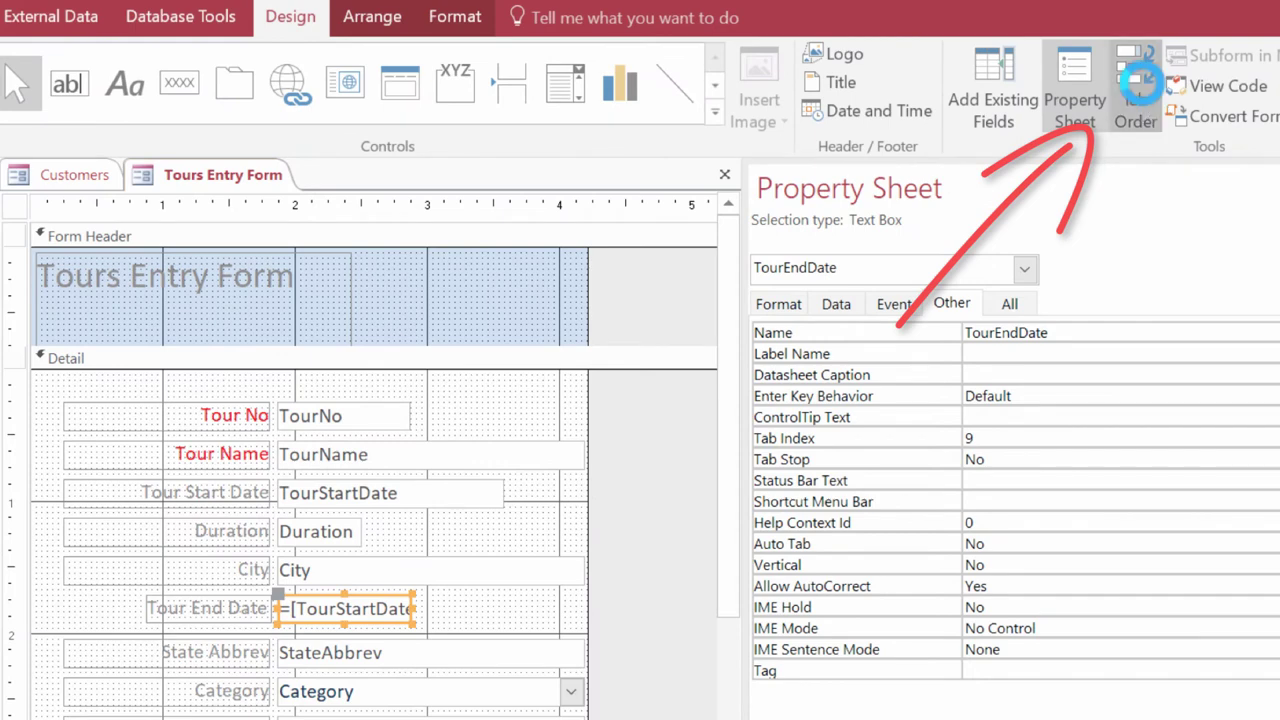
Step: Open the Detail section's Tab Order dialog, showing TourEndDate listed last after Description
click(1140, 117)
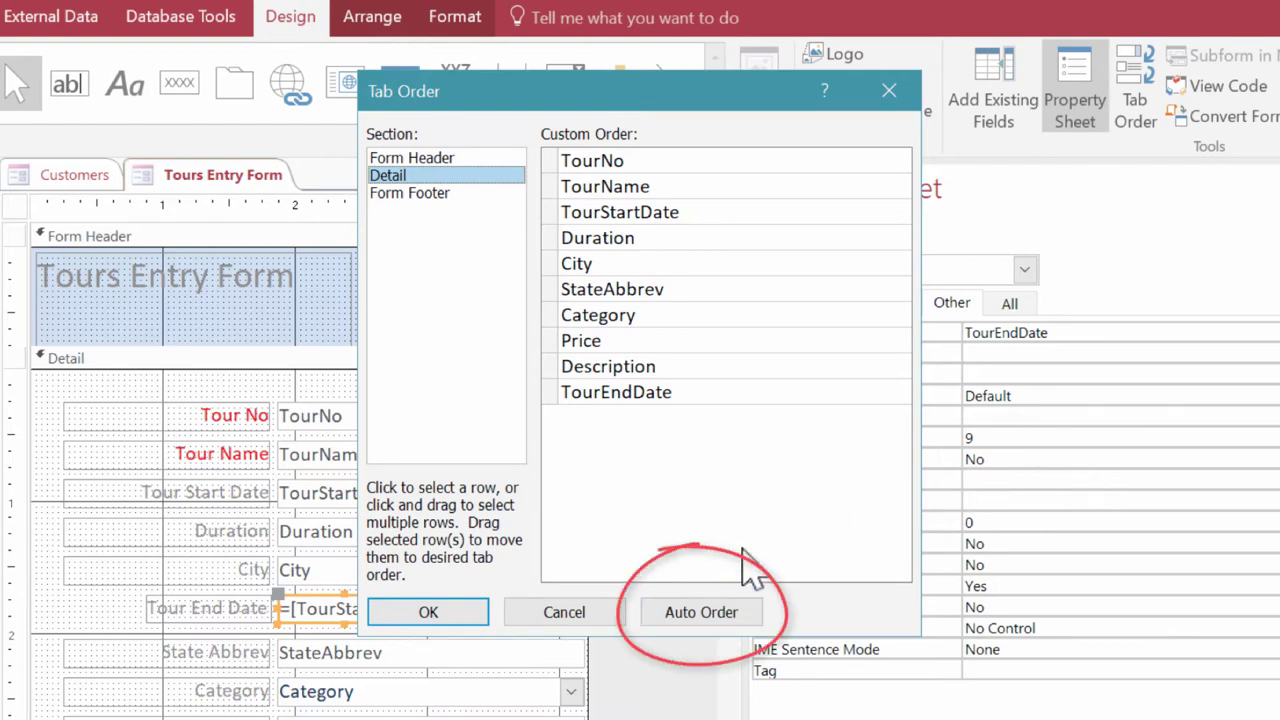
Step: Accept the tab order, hide the Property Sheet, and return to Form View on Red Reef Scuba
click(425, 612)
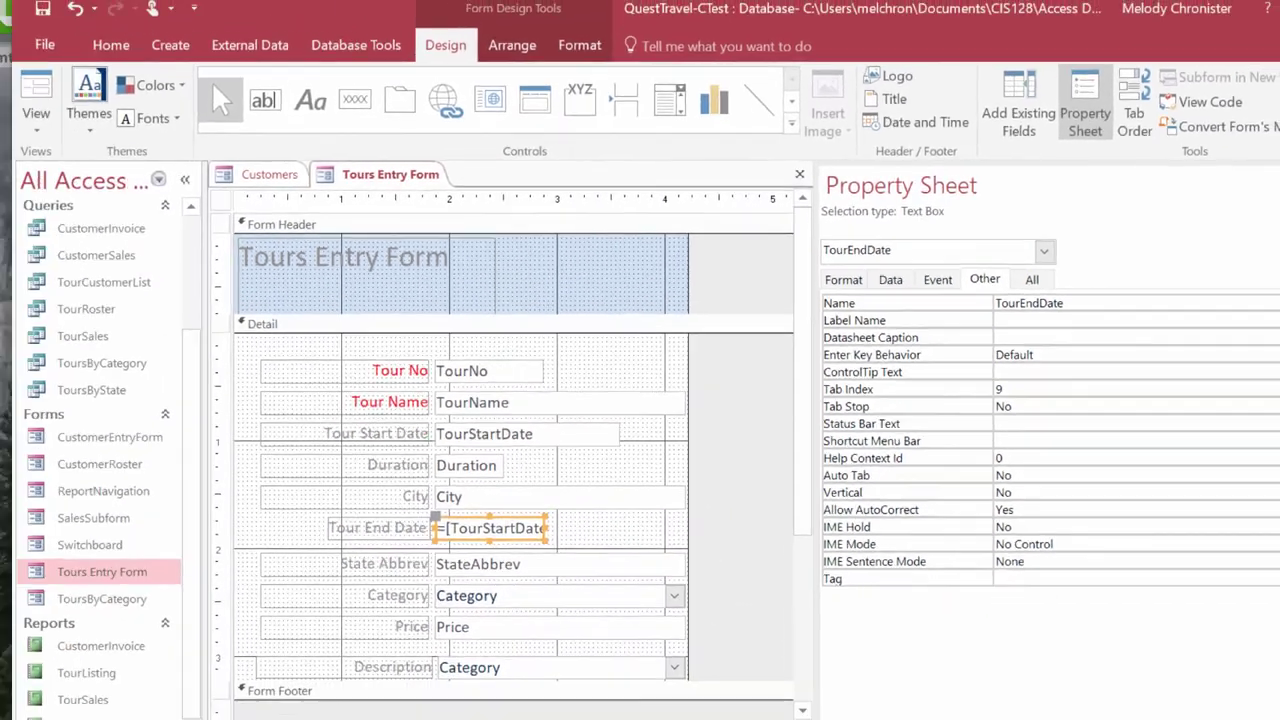
key(F4)
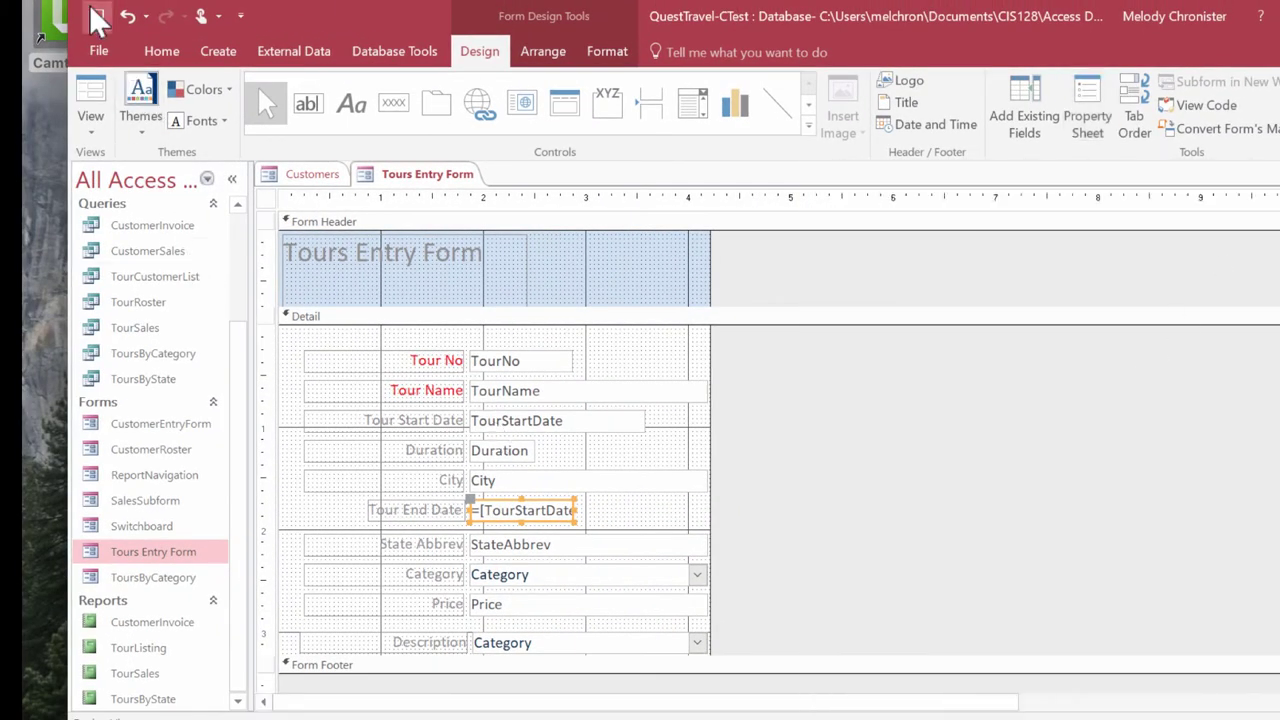
click(90, 120)
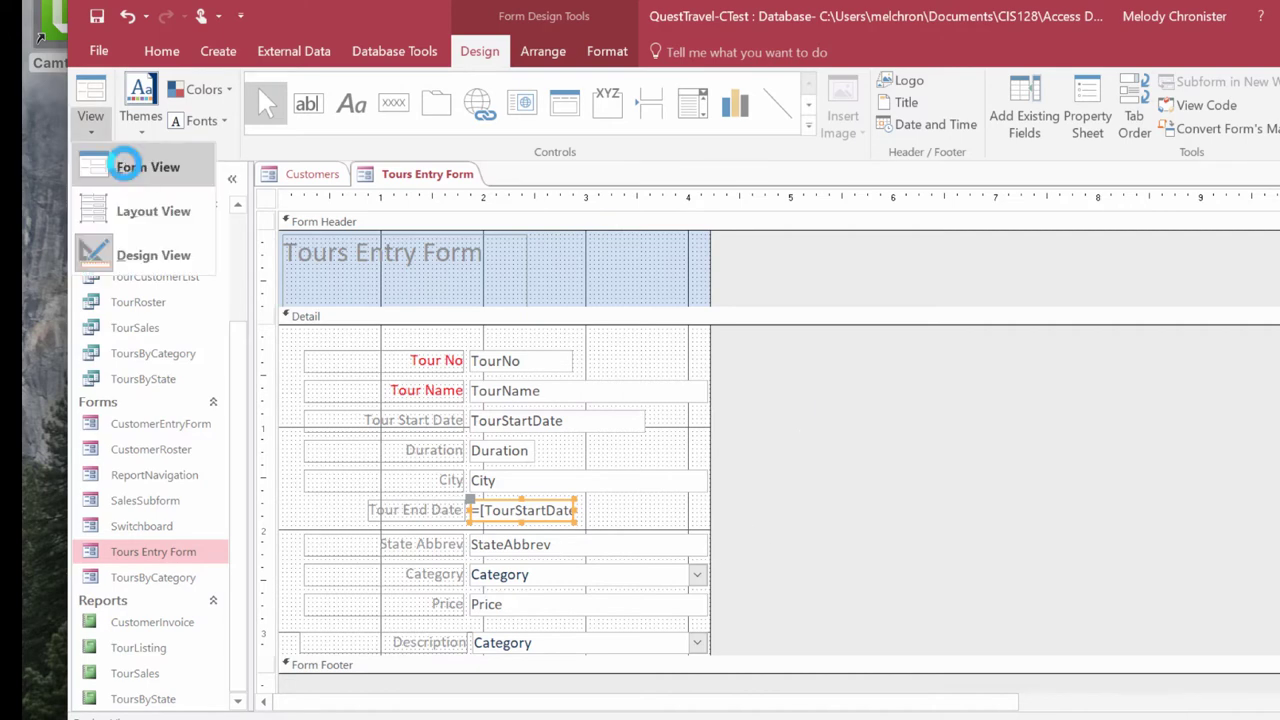
click(127, 167)
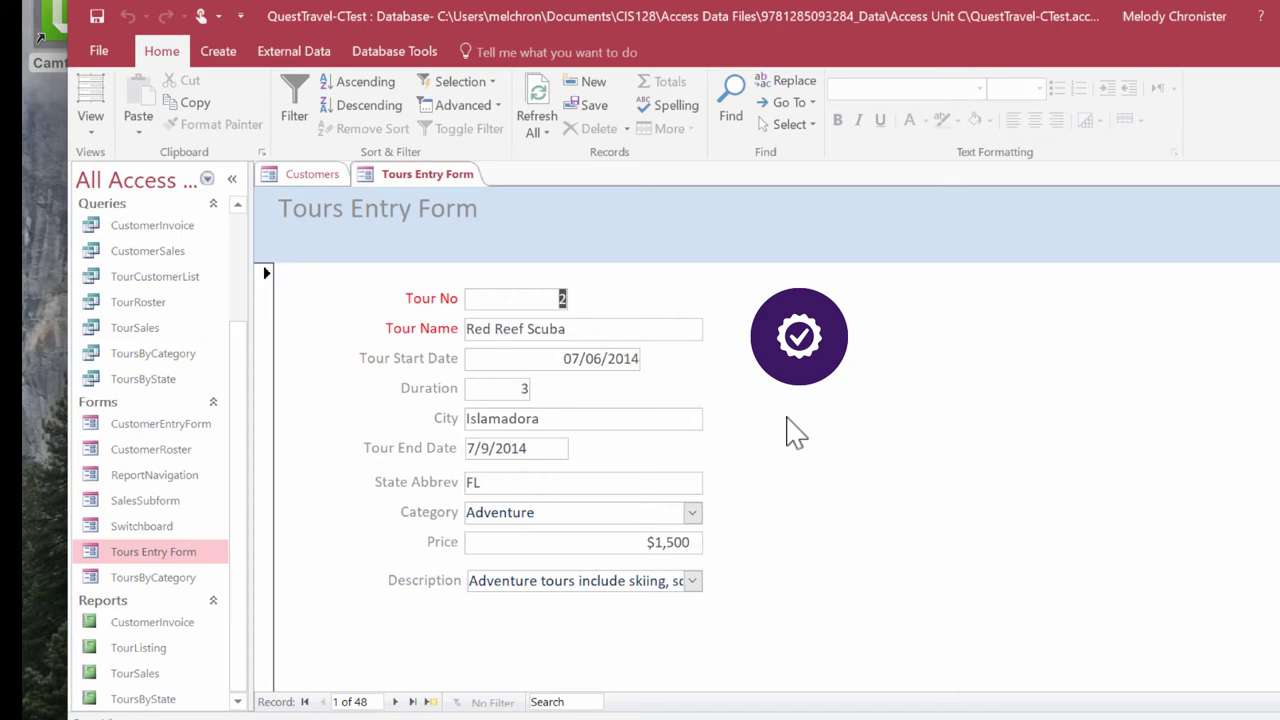
click(94, 133)
click(150, 255)
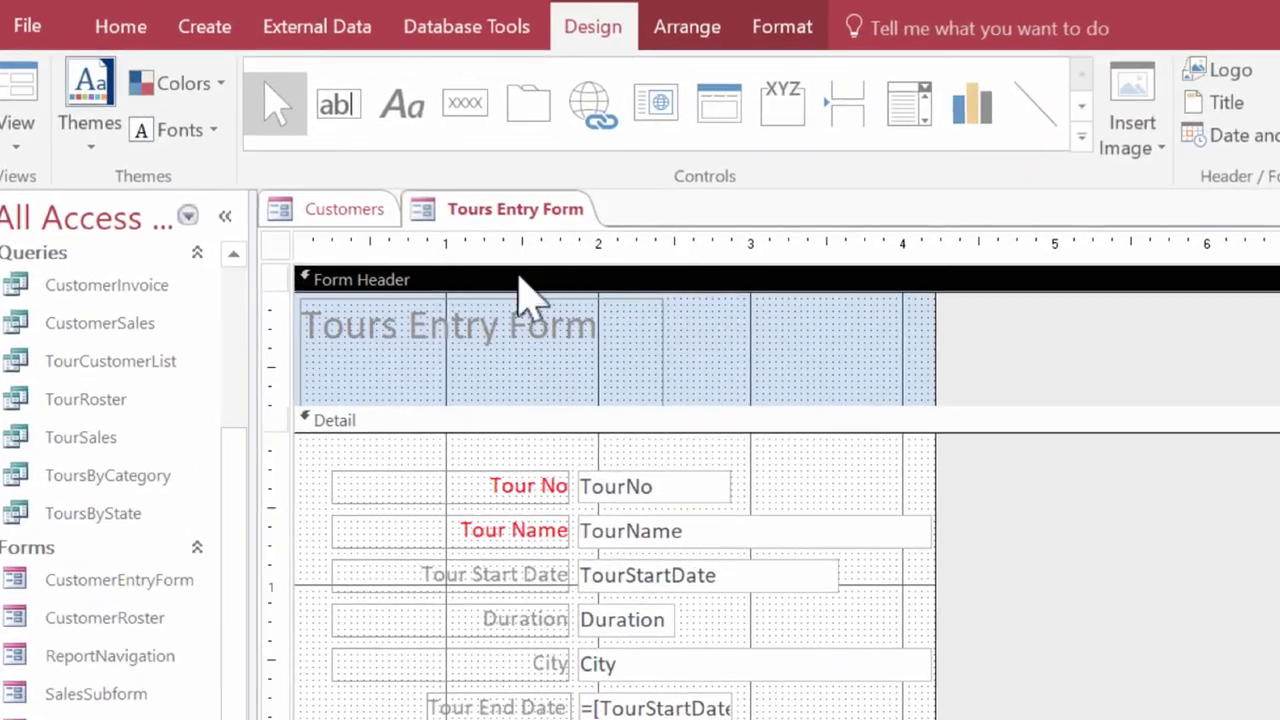
click(660, 346)
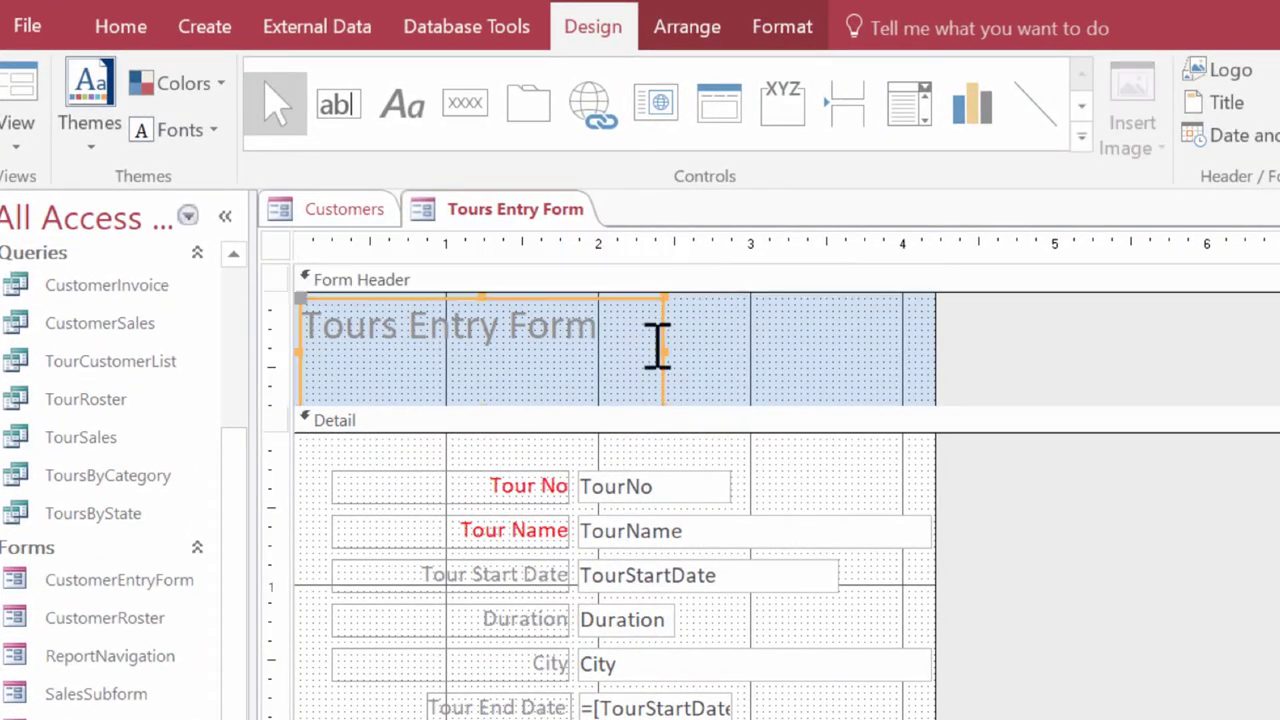
click(725, 370)
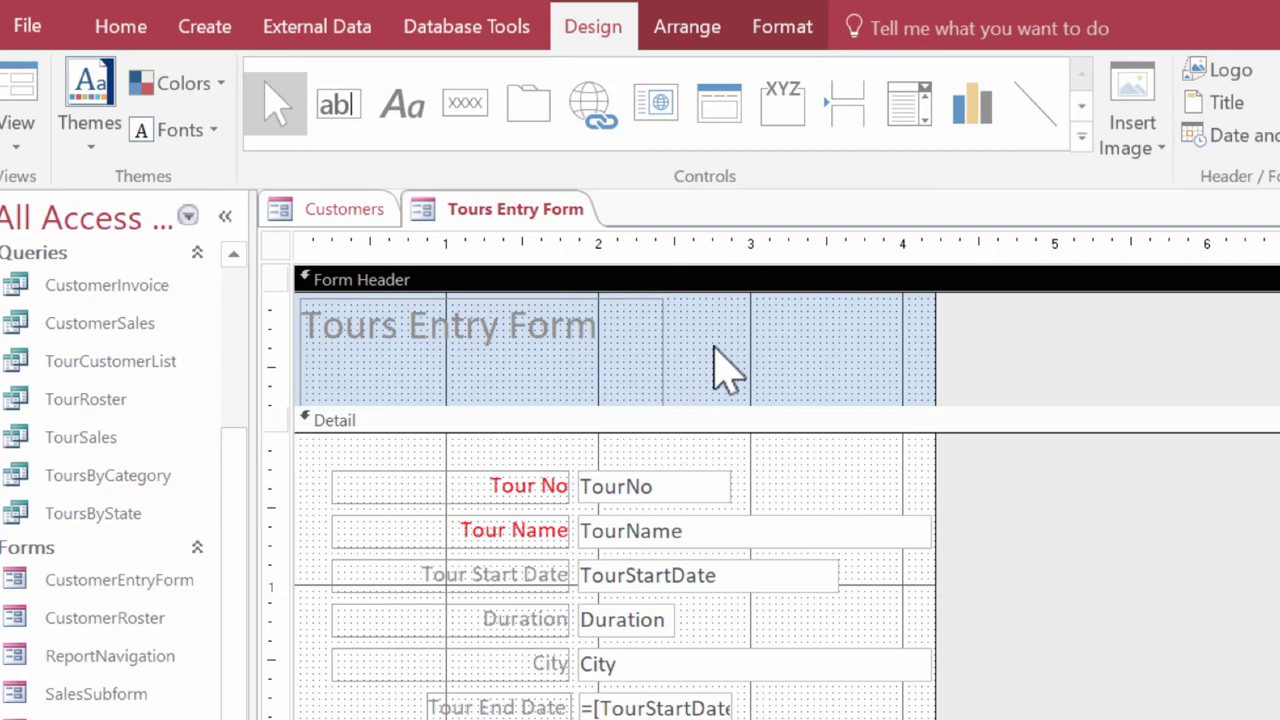
click(826, 464)
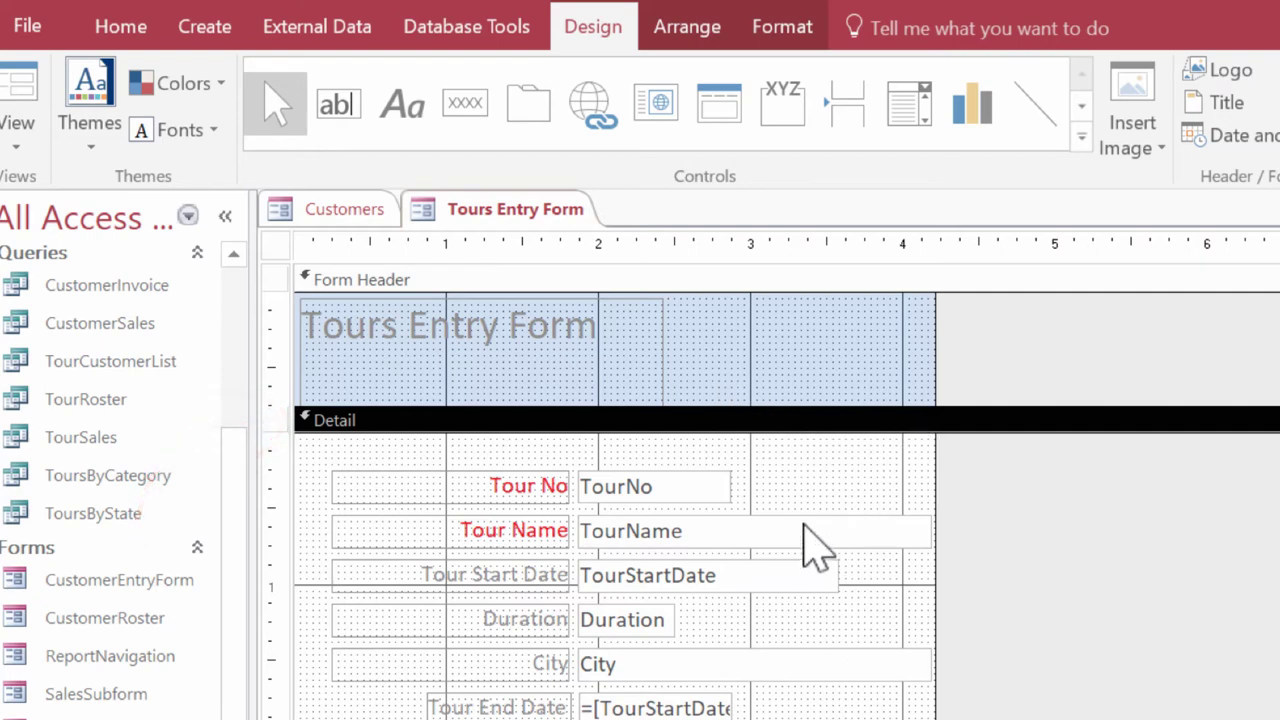
click(788, 321)
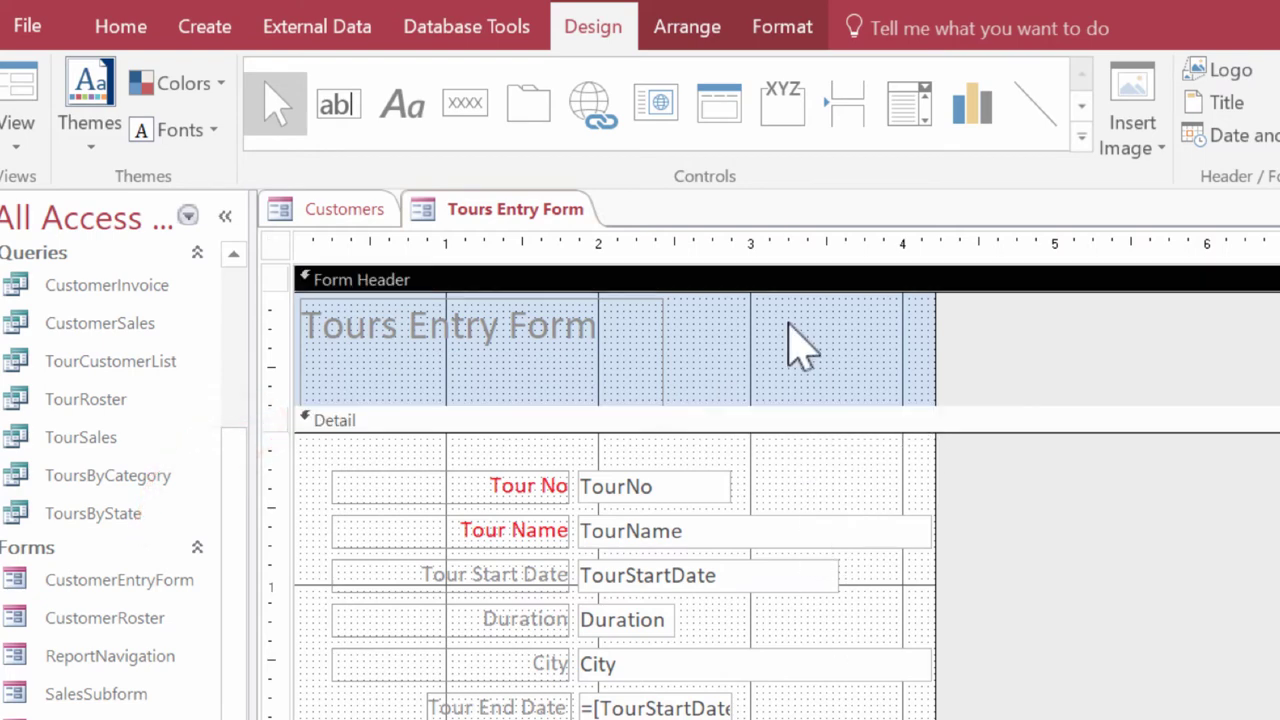
click(1134, 140)
Step: Browse to QuestLogo.bmp and drop the compass image into the Form Header beside the title
click(1160, 186)
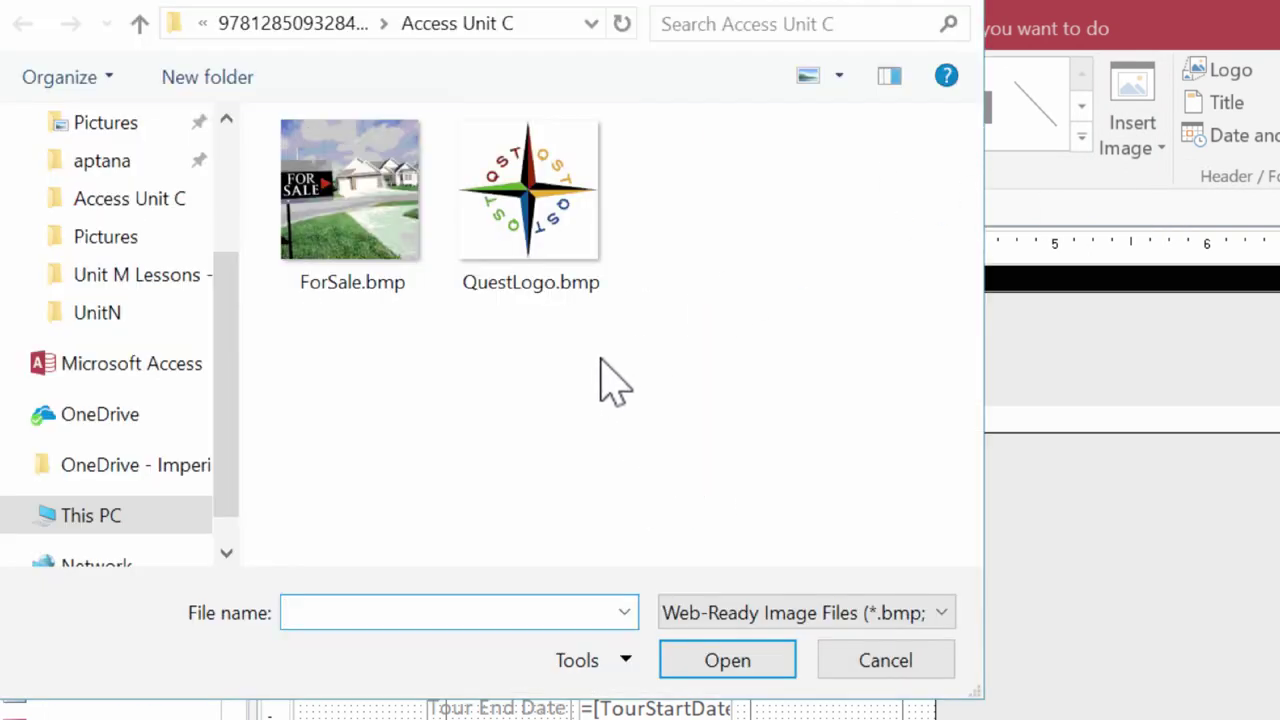
double_click(545, 232)
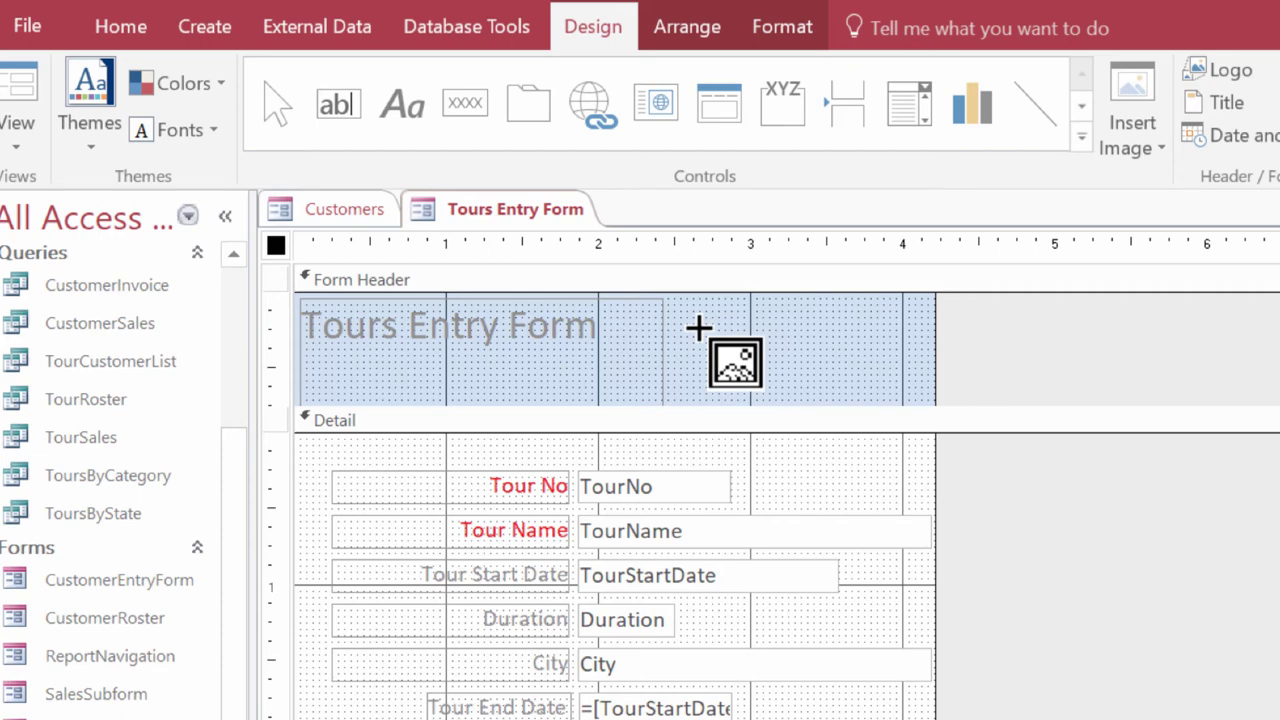
click(716, 323)
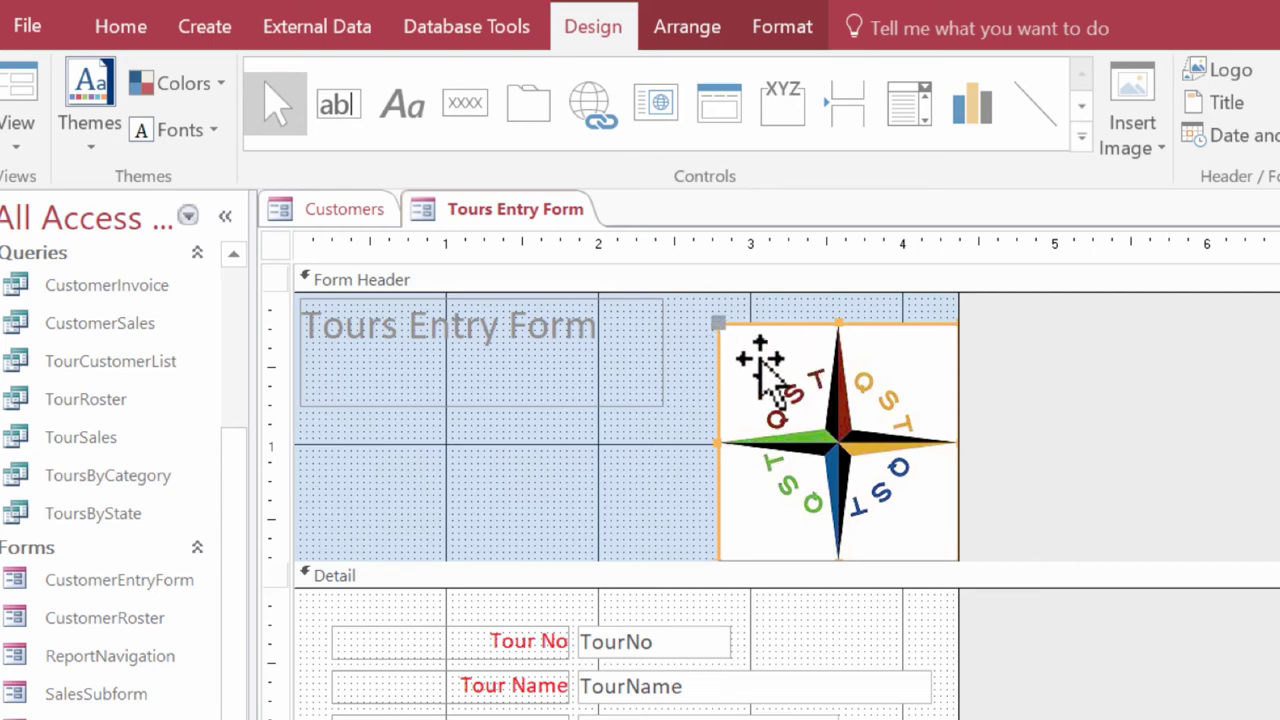
Step: Move the logo to the header top and resize it to about 1 x 1 inch beside the title
mouse_move(757, 366)
mouse_down()
mouse_move(781, 370)
mouse_move(770, 368)
mouse_up()
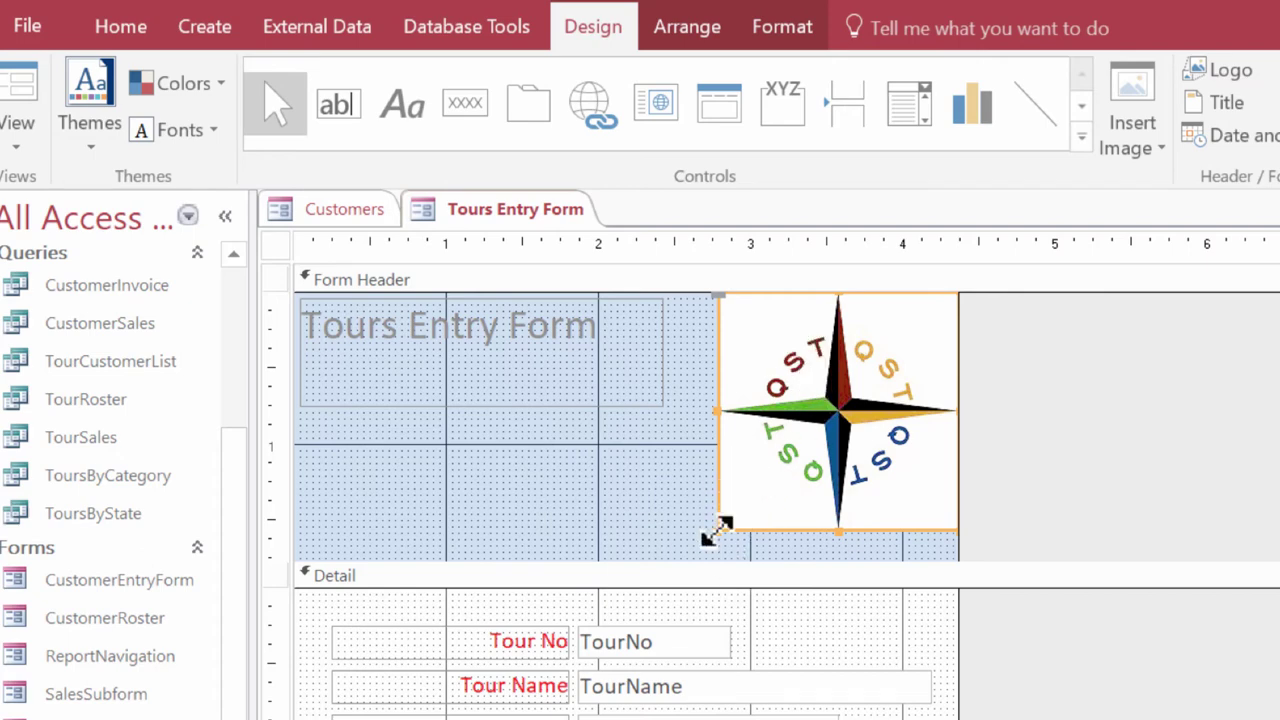
mouse_move(715, 530)
mouse_down()
mouse_move(786, 443)
mouse_move(818, 423)
mouse_move(826, 432)
mouse_up()
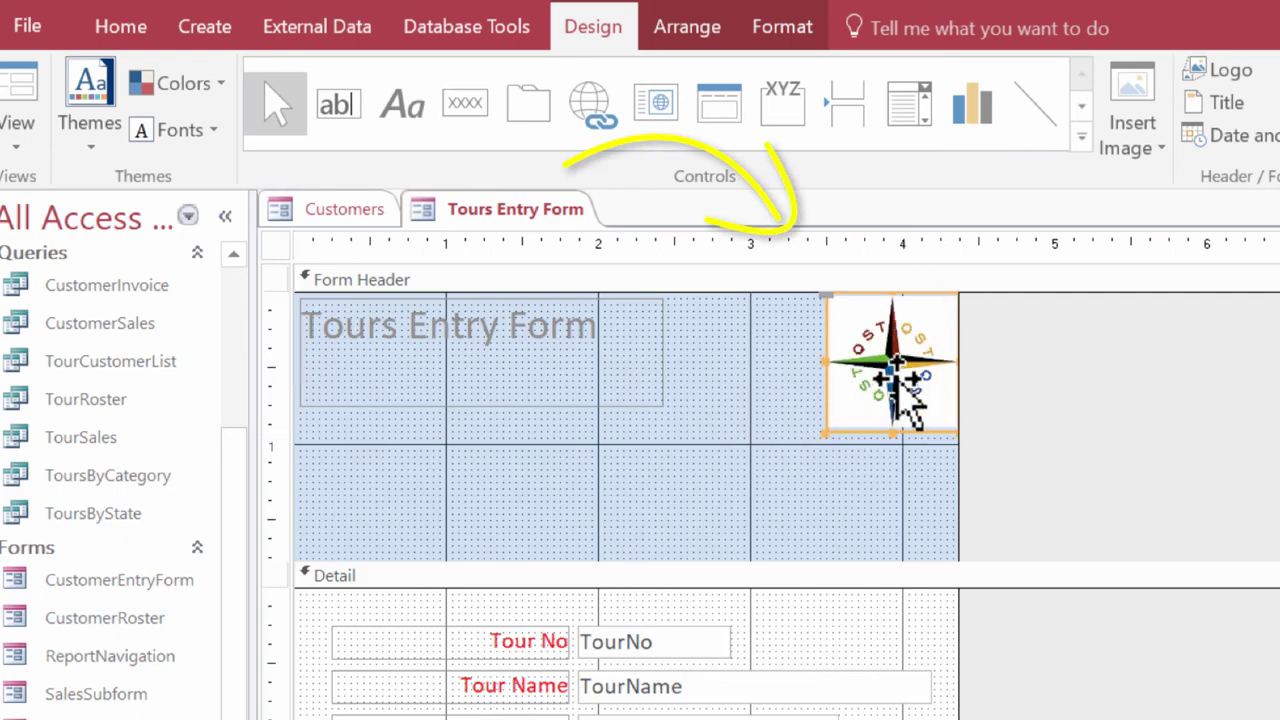
mouse_move(914, 400)
mouse_down()
mouse_move(830, 400)
mouse_move(822, 386)
mouse_up()
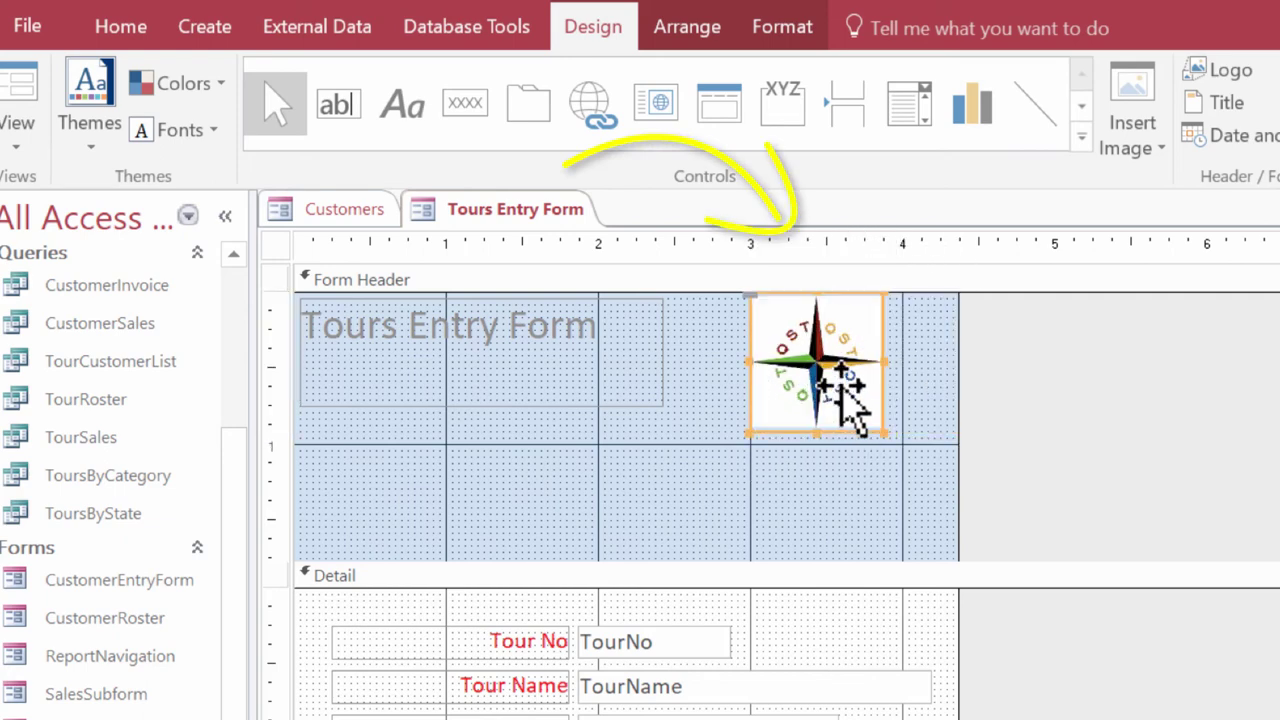
mouse_move(883, 434)
mouse_down()
mouse_move(896, 430)
mouse_move(903, 447)
mouse_up()
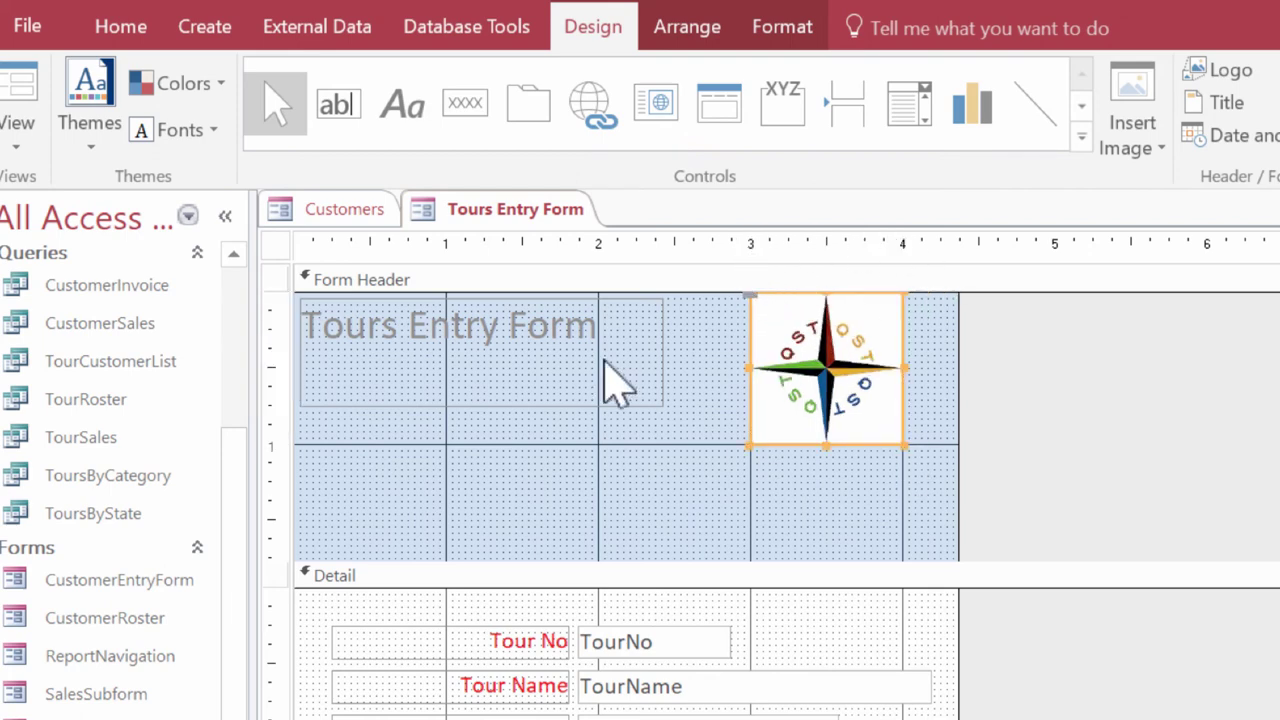
click(686, 529)
click(815, 388)
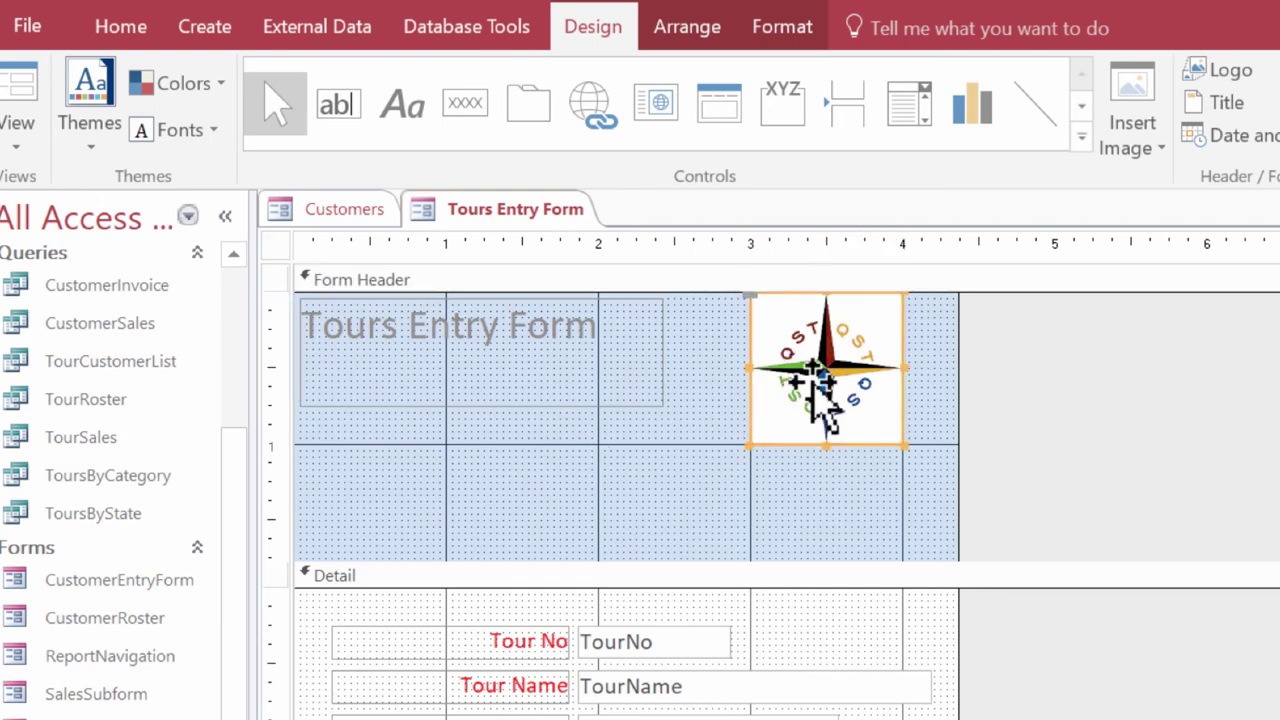
drag(815, 388, 818, 405)
Step: Deselect the logo and switch to Form View to see the records with the header logo
click(700, 441)
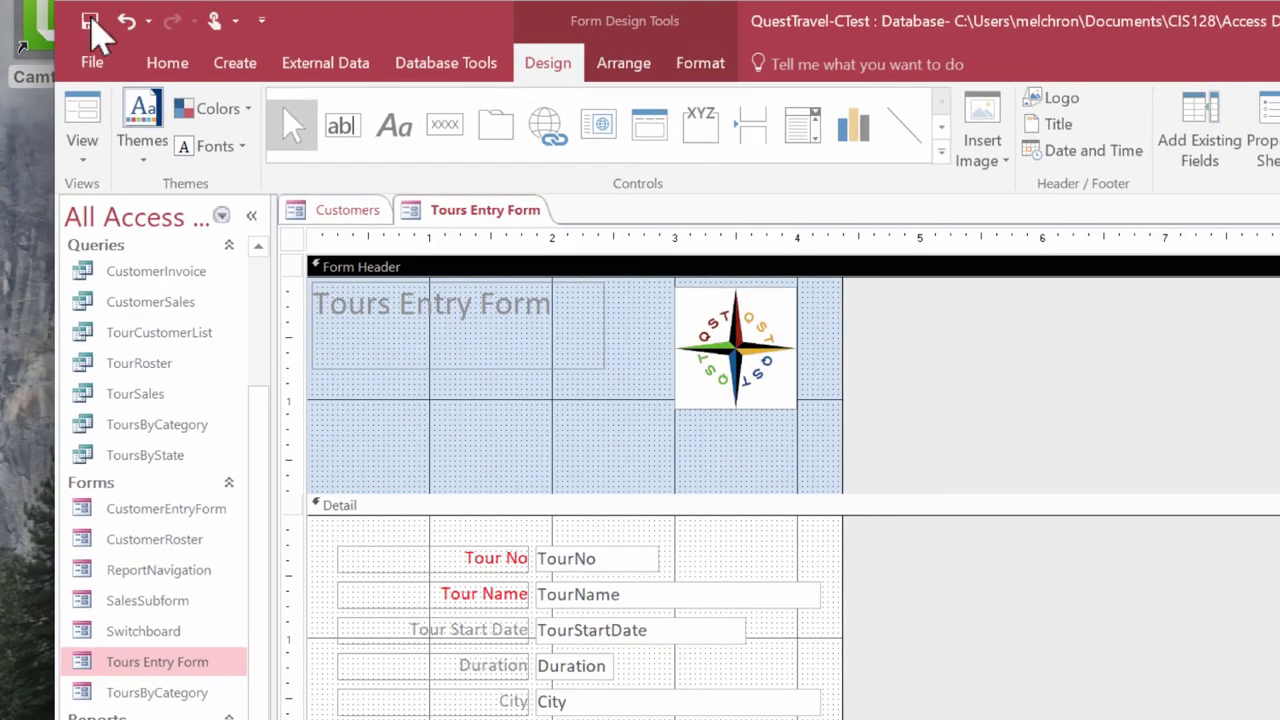
click(90, 22)
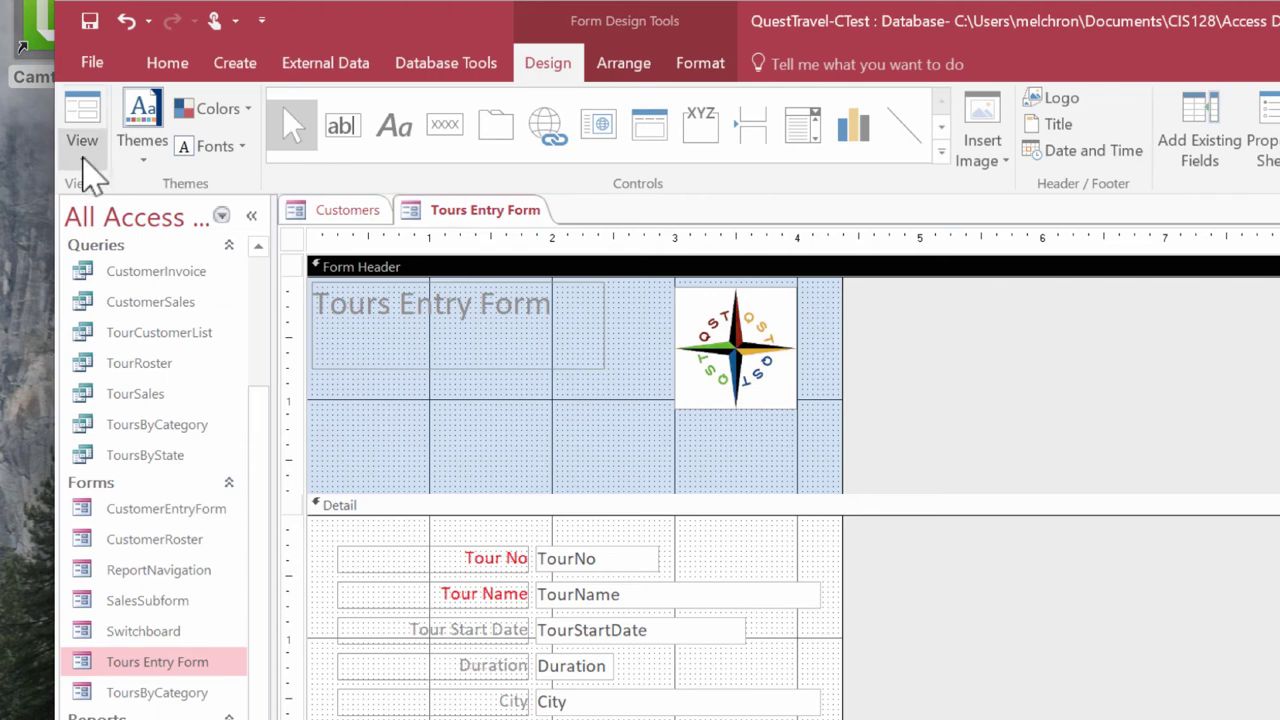
click(84, 162)
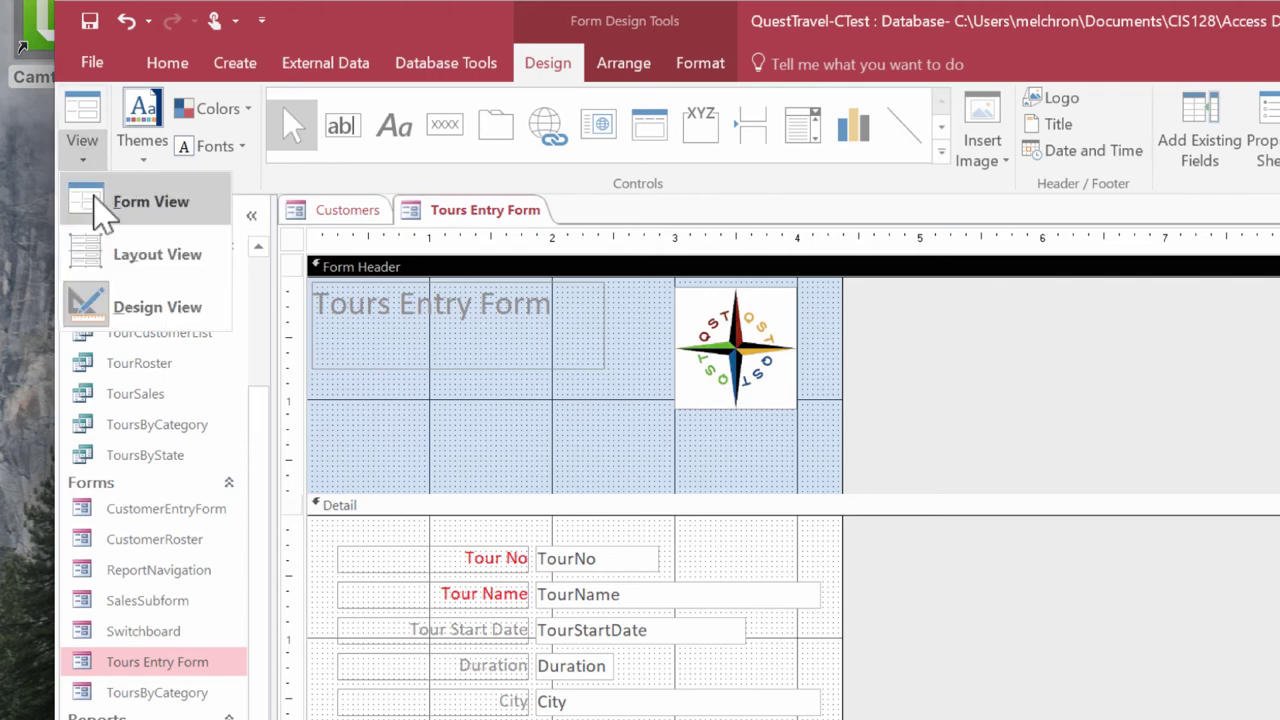
click(96, 200)
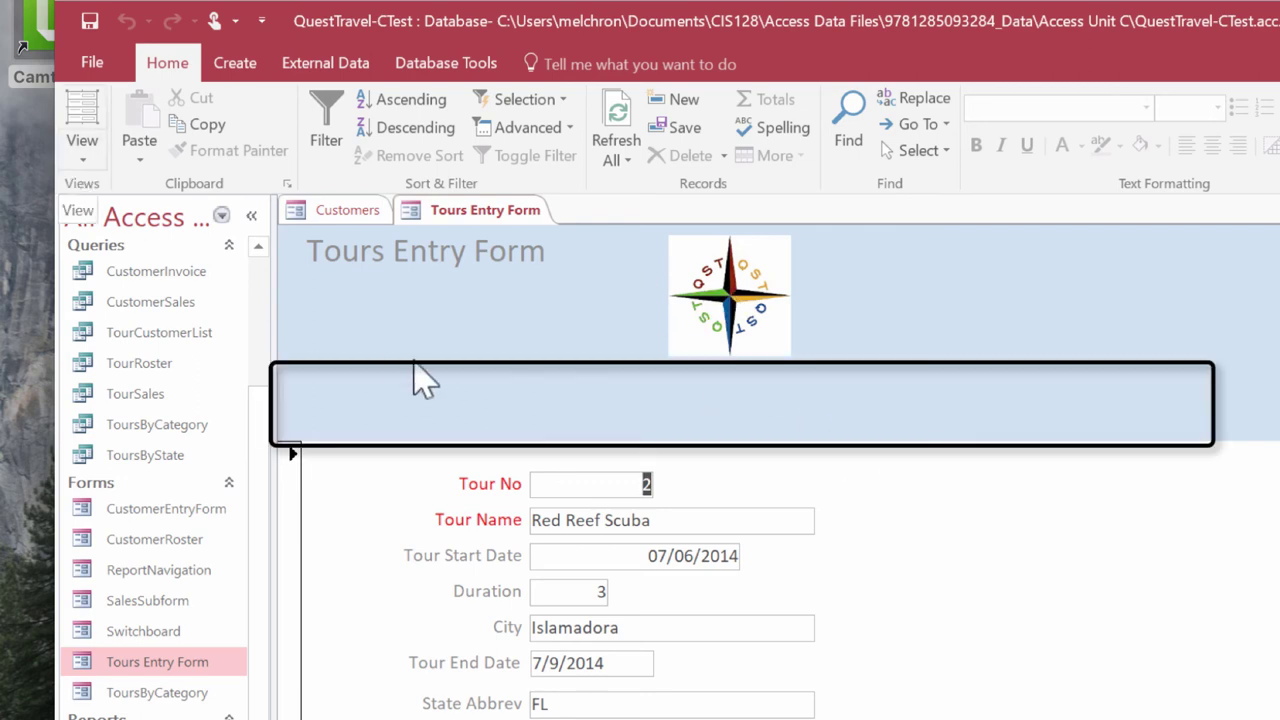
Step: In Design View, drag the Detail bar up to just below the logo, then recheck in Form View
click(82, 158)
click(120, 312)
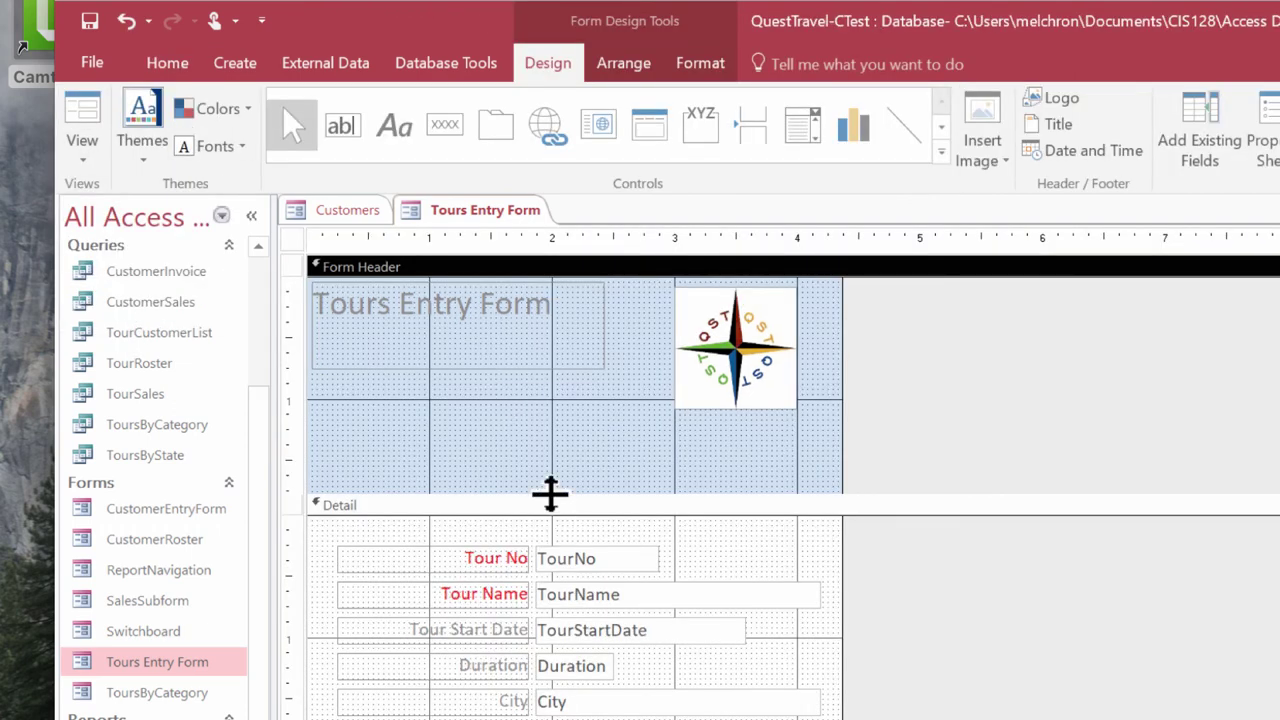
drag(550, 493, 548, 420)
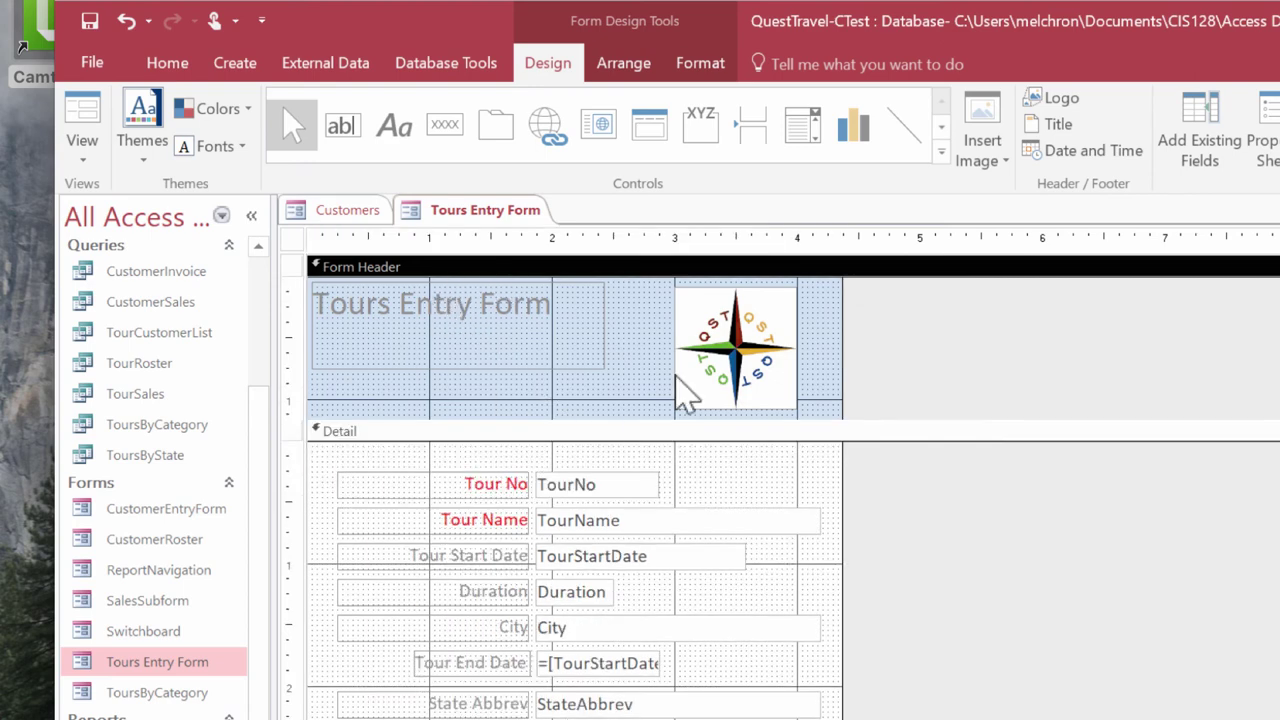
click(82, 152)
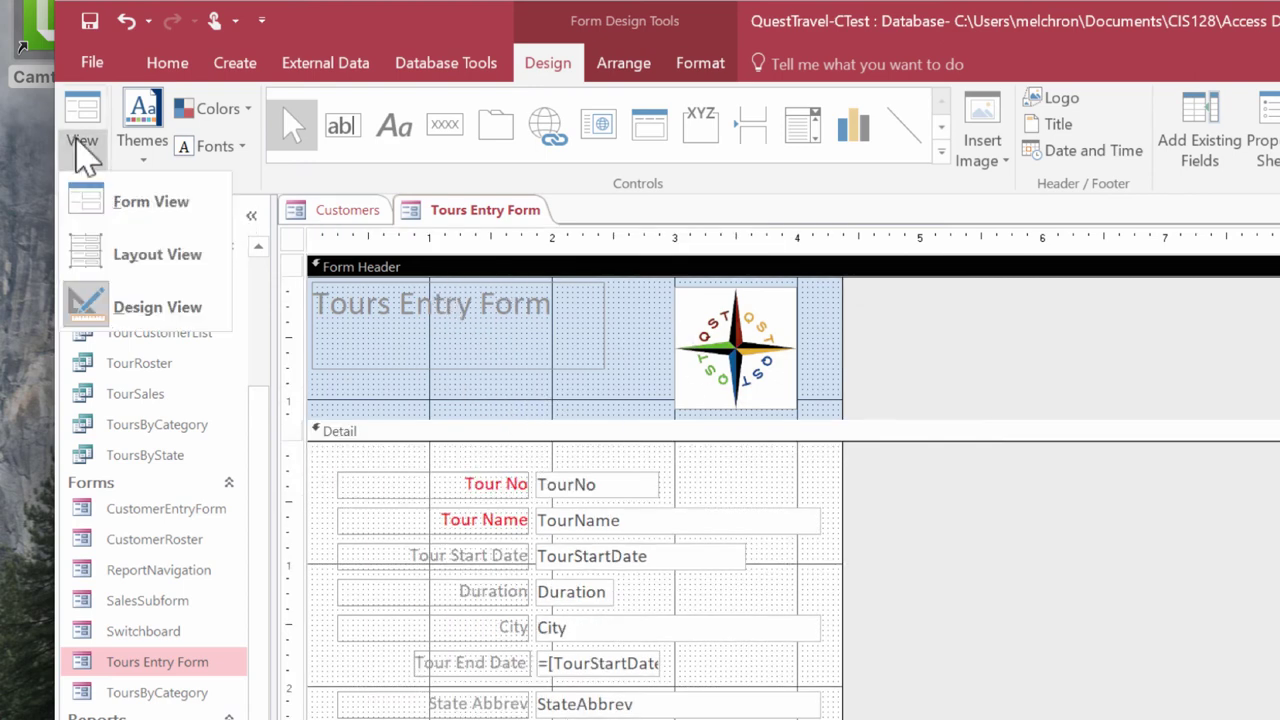
click(97, 218)
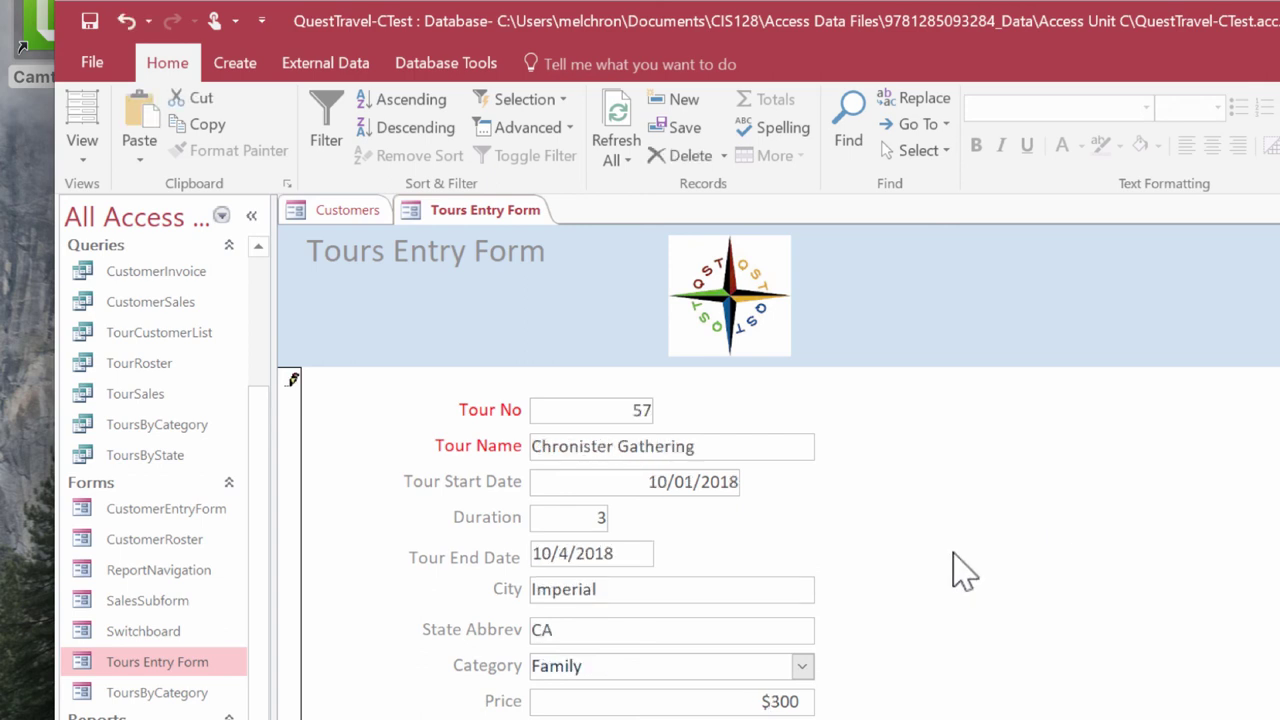
click(102, 60)
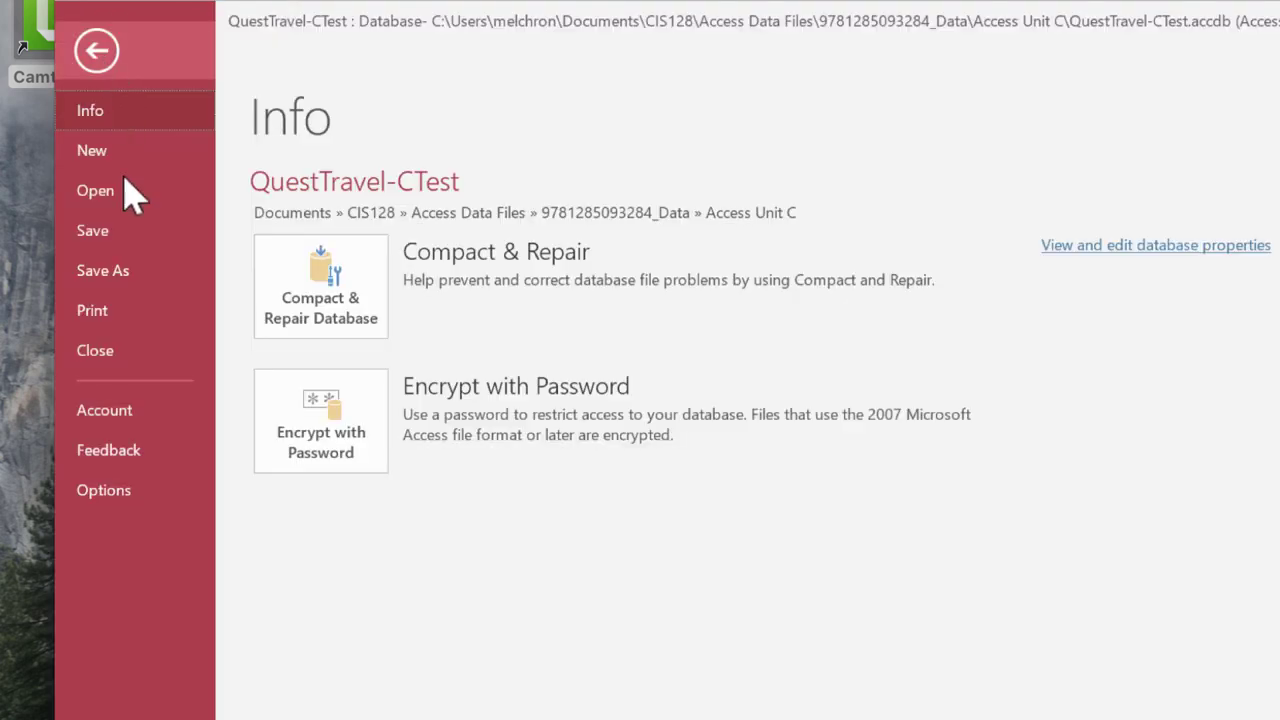
click(116, 312)
click(365, 385)
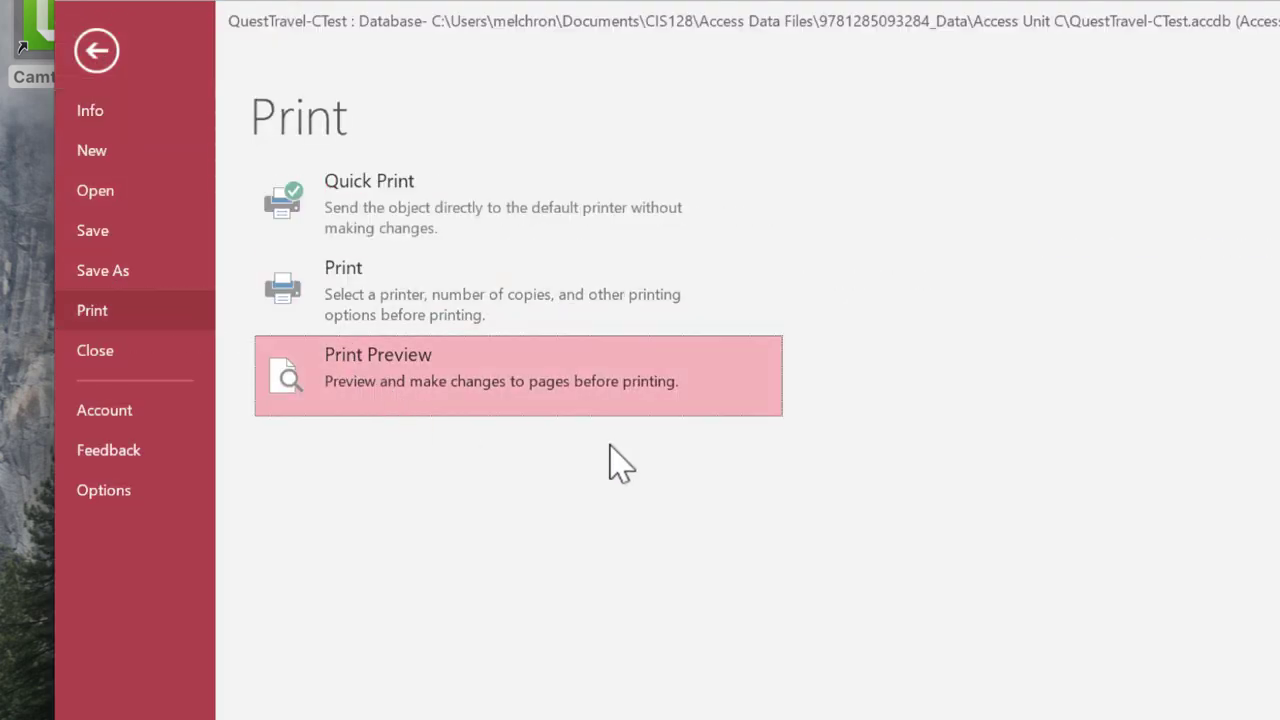
scroll(985, 462, up, 1)
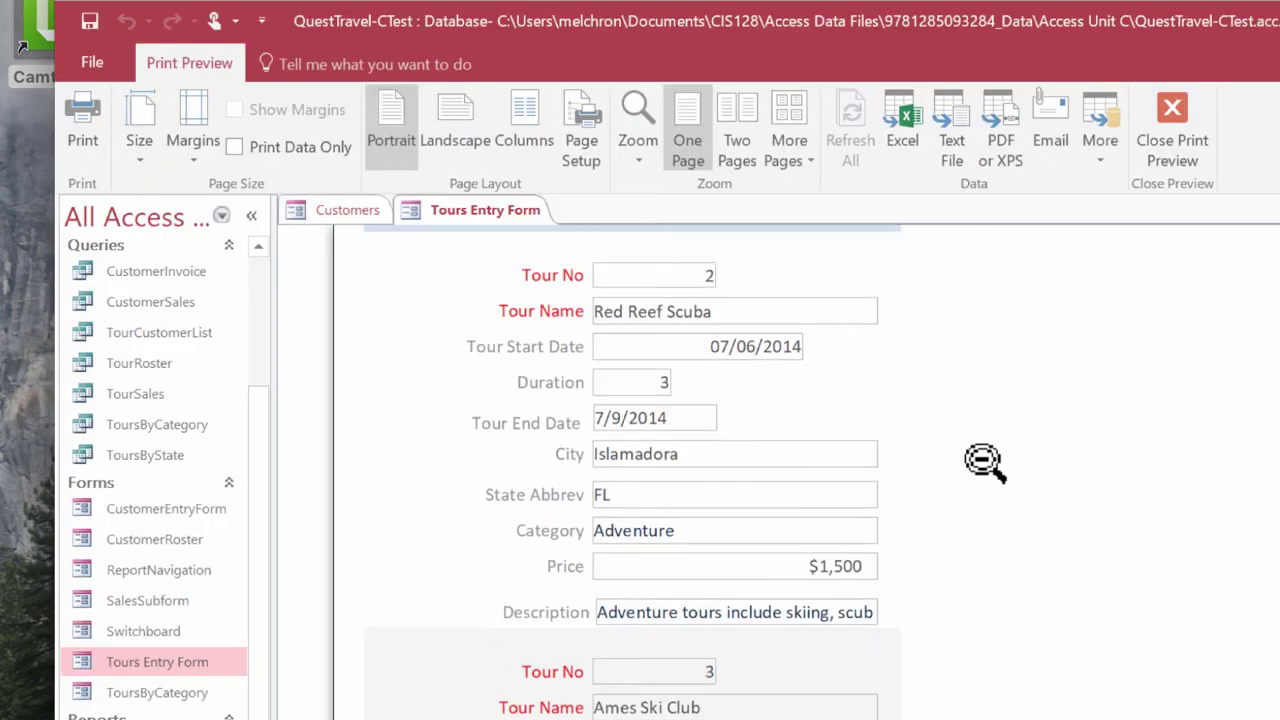
scroll(985, 462, down, 5)
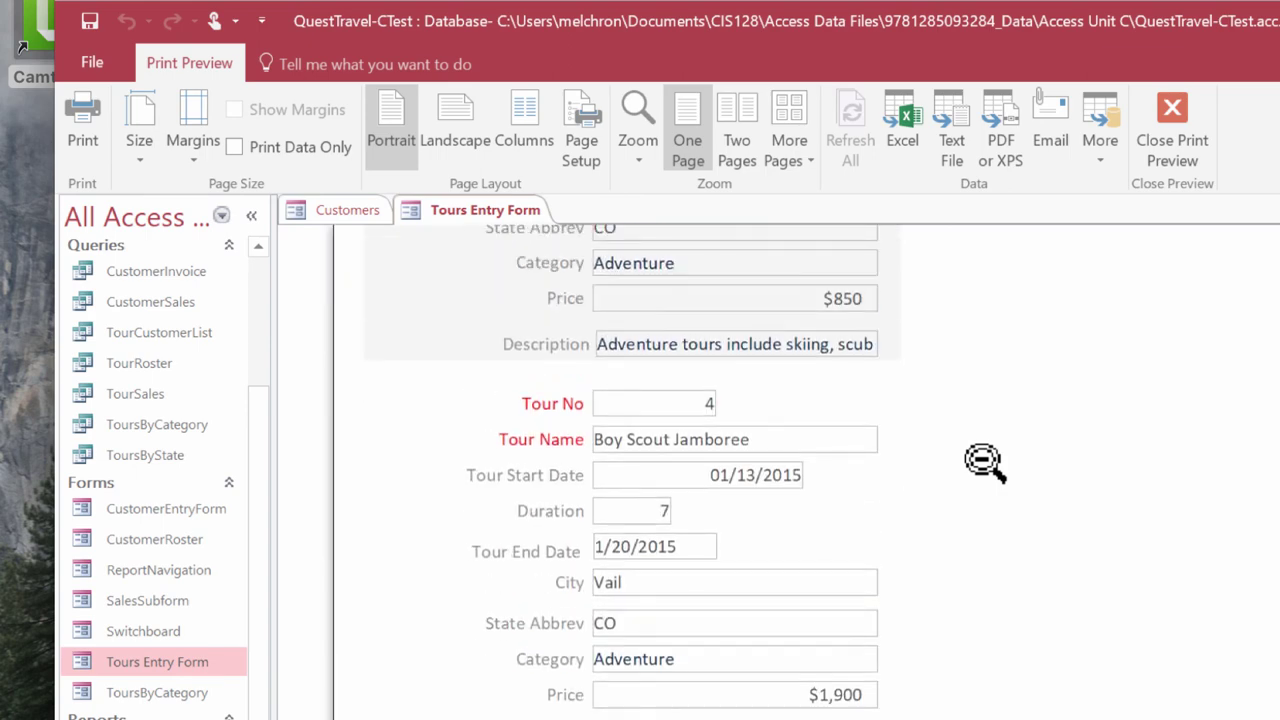
scroll(985, 462, up, 10)
key(Escape)
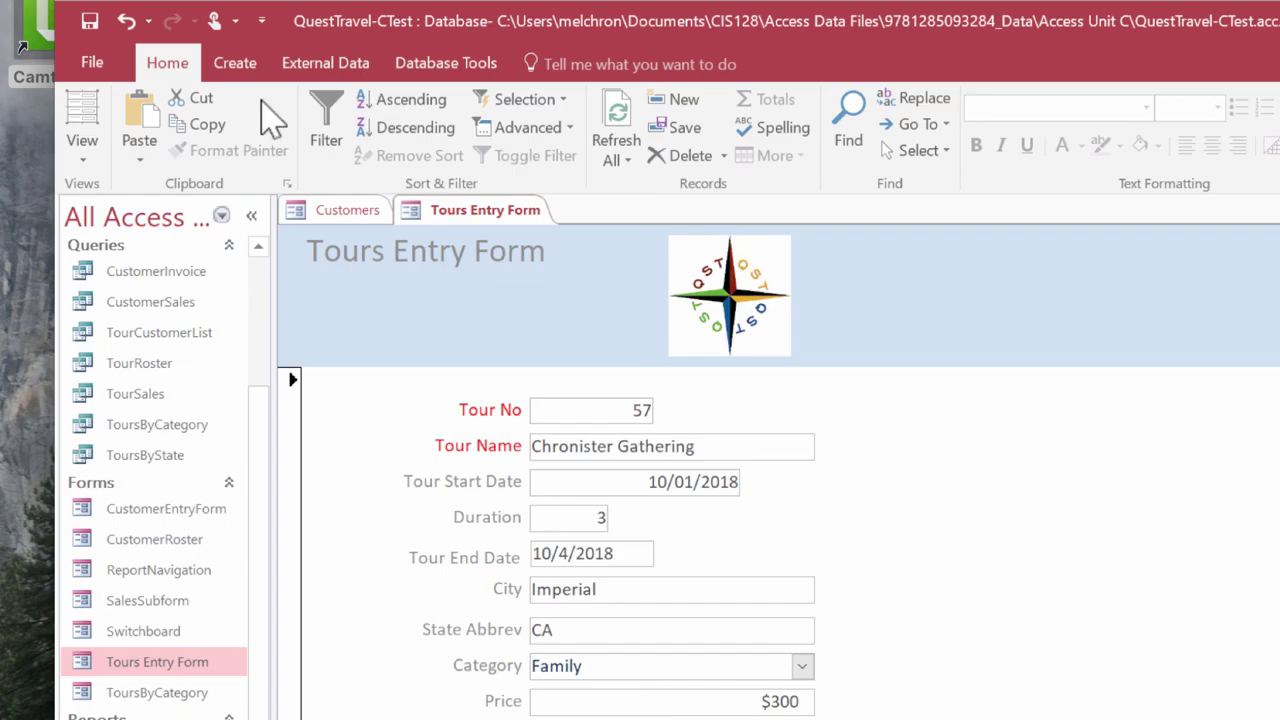
Step: Set the Print dialog's range to Selected Record(s) for tour 57, then close it
click(95, 60)
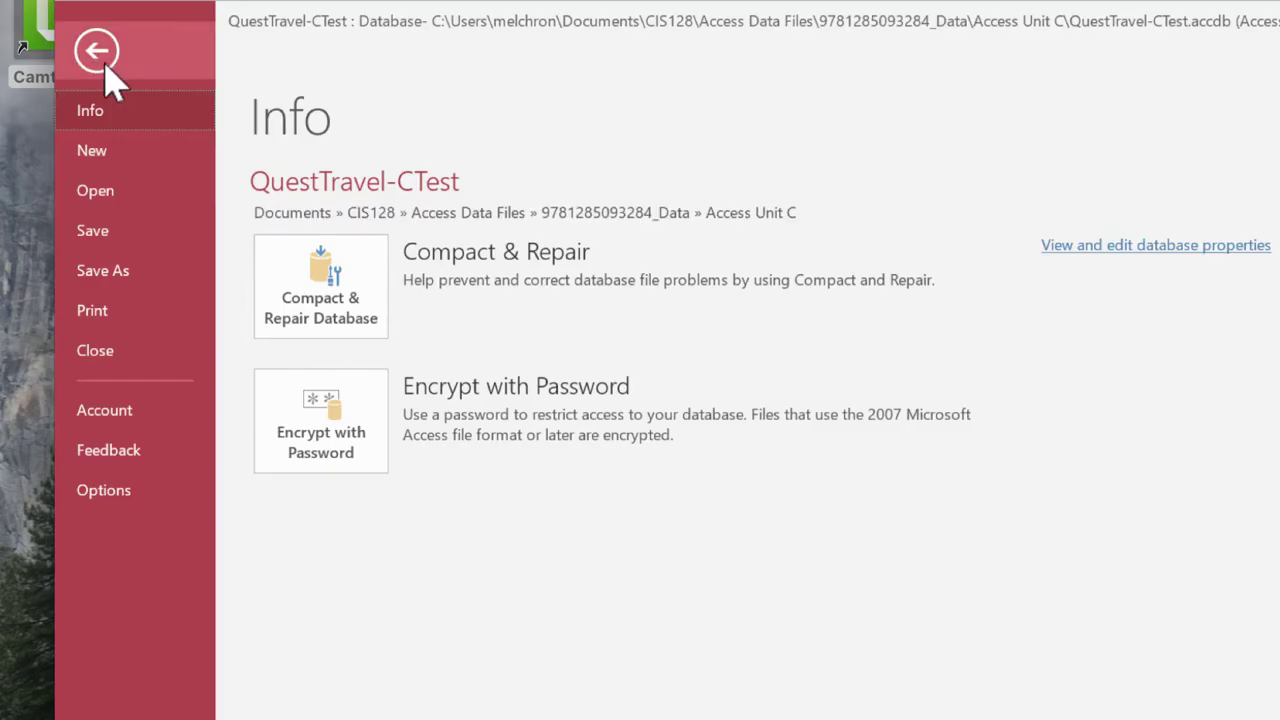
click(147, 318)
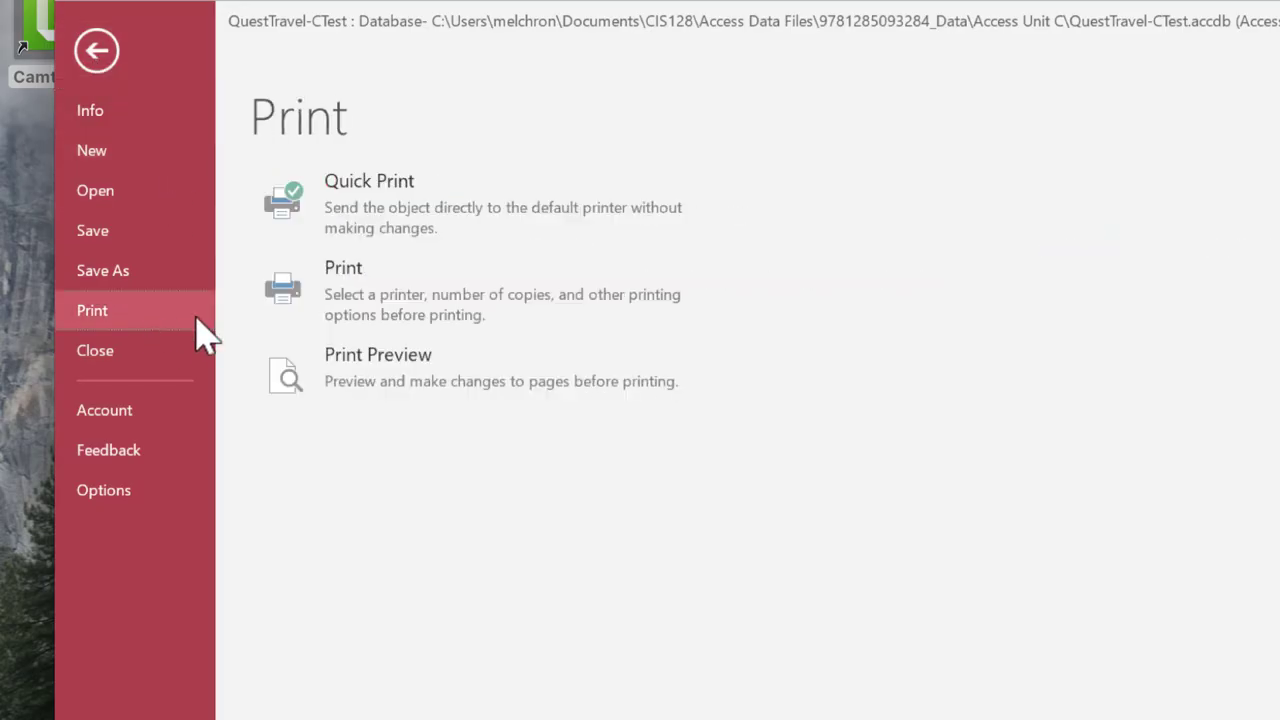
click(429, 314)
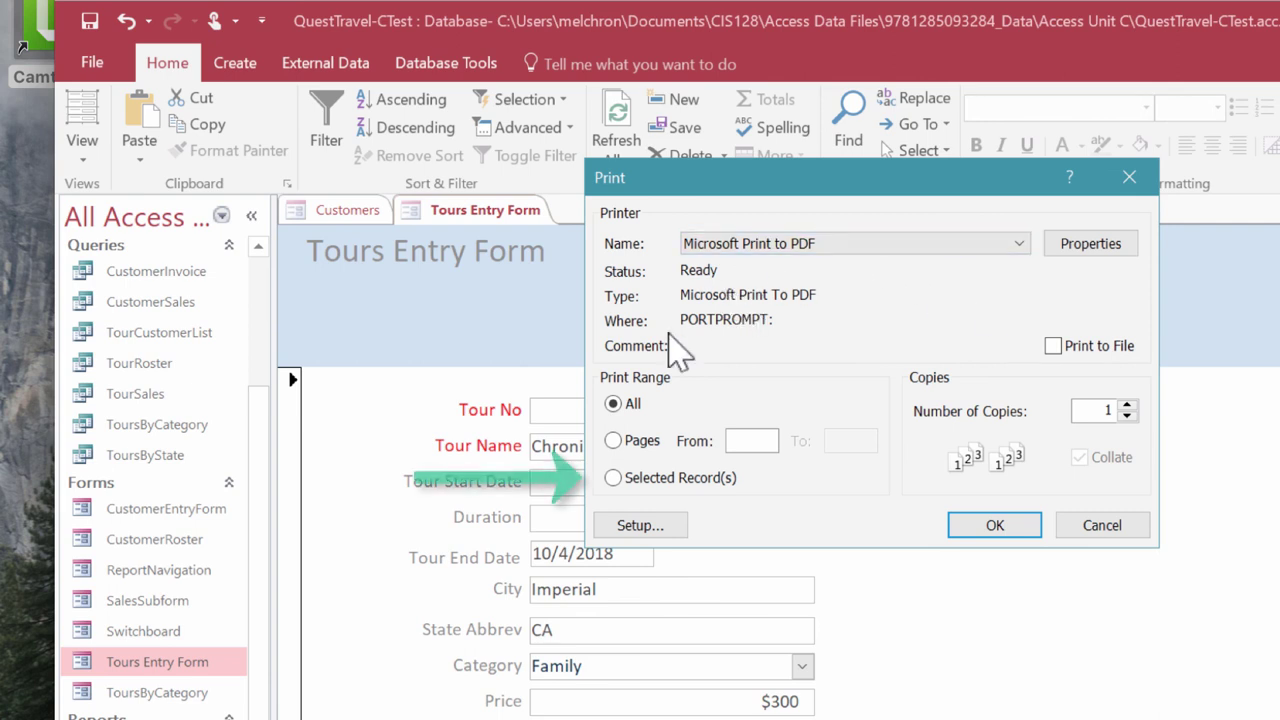
click(630, 478)
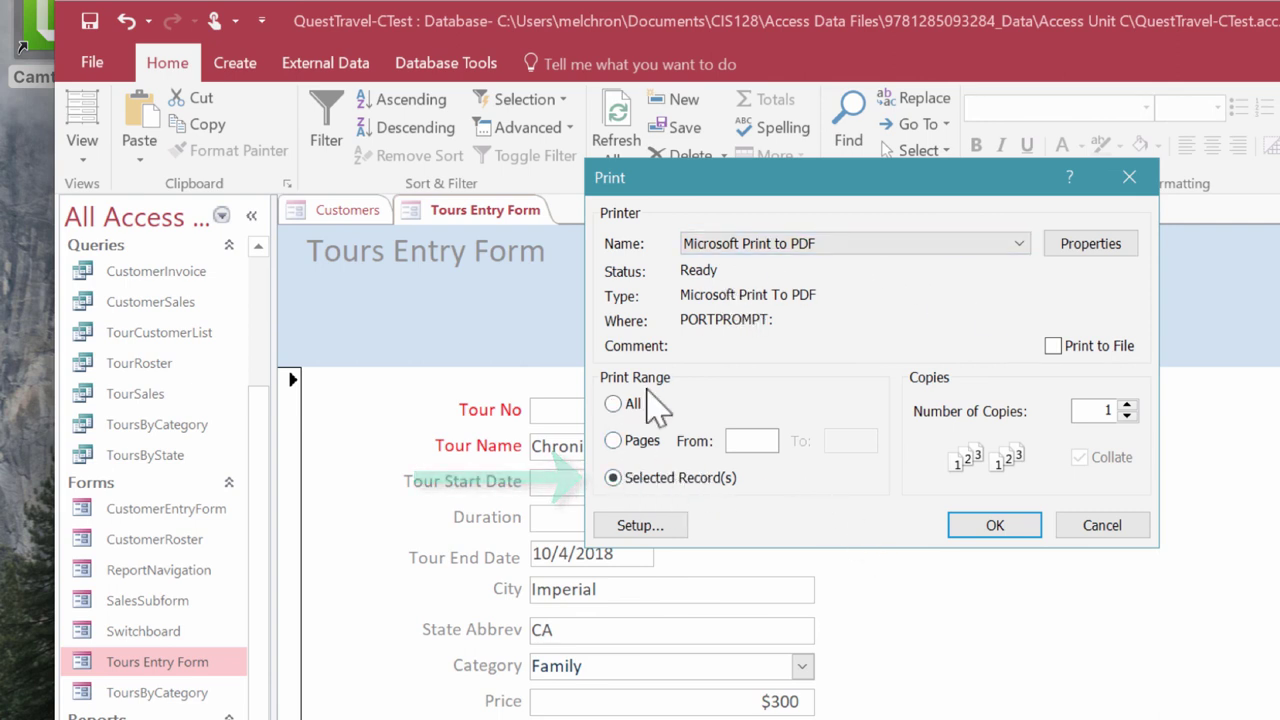
click(1100, 525)
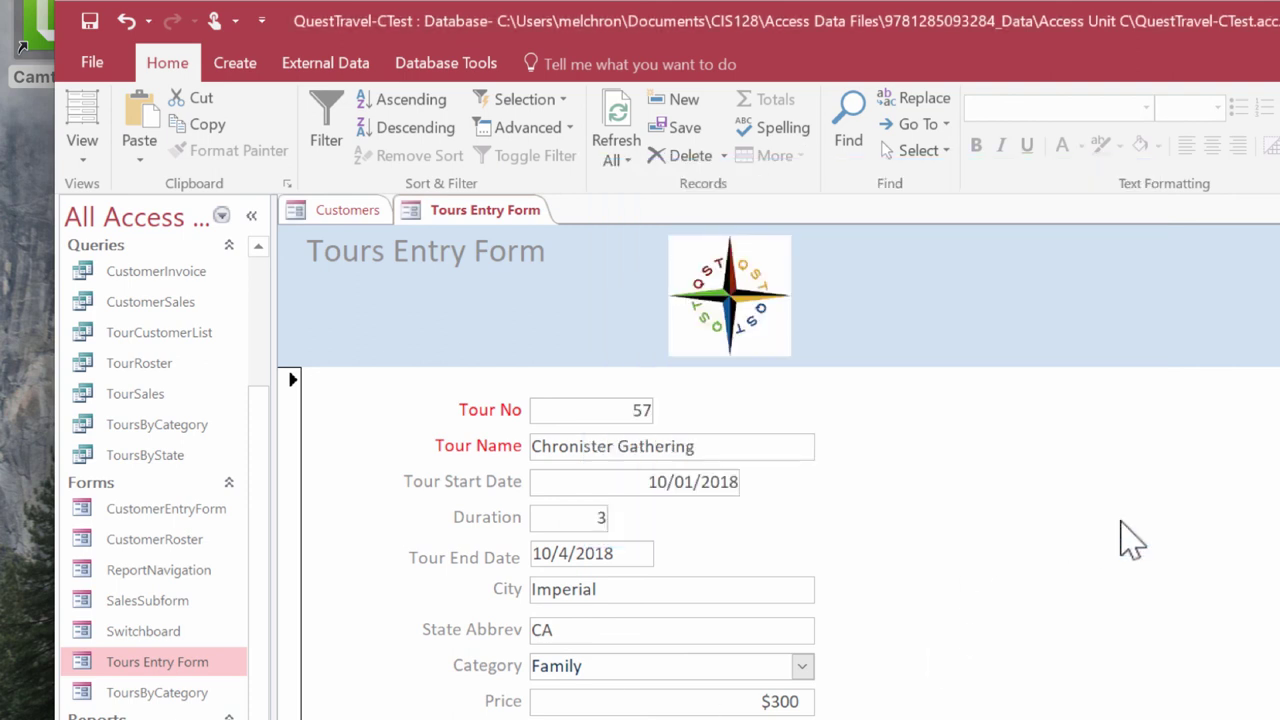